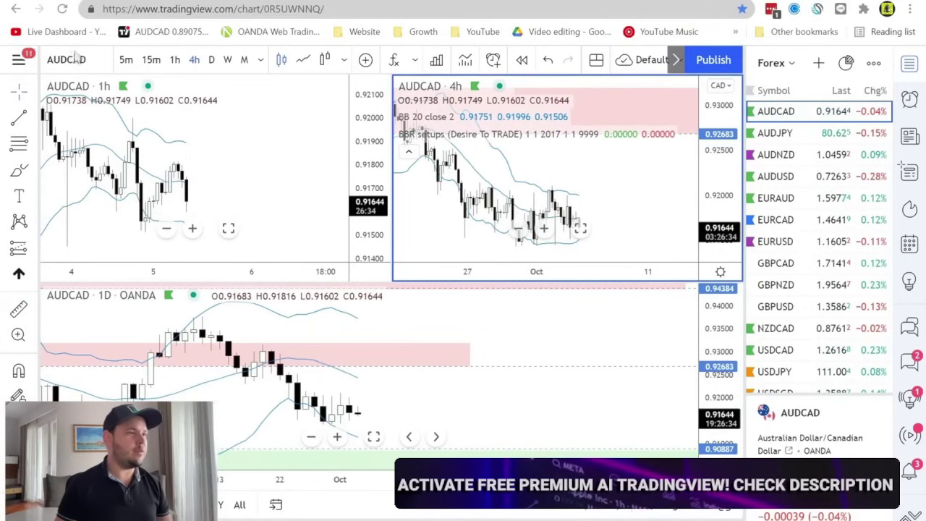
Open the TradingView Desktop download page from the AUDCAD chart layout.
{"action": "left_click", "coordinate": [19, 62]}
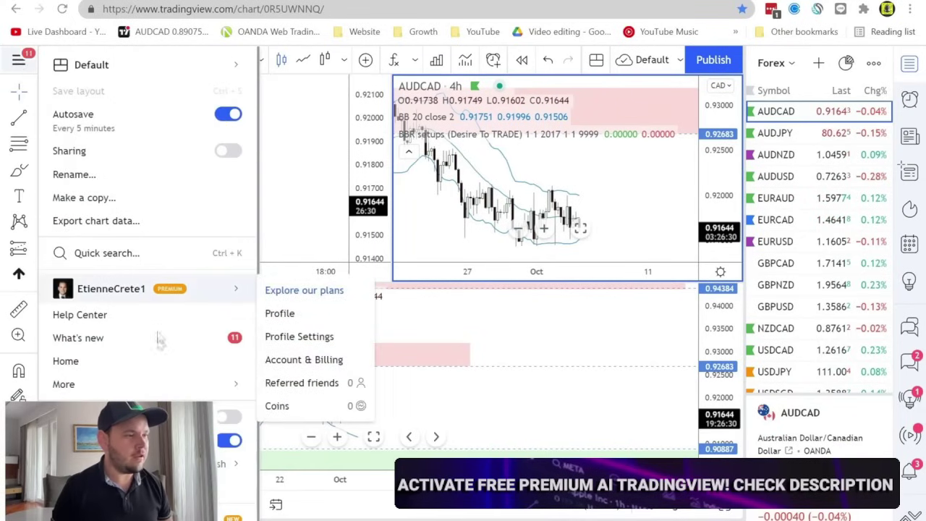
{"action": "scroll", "coordinate": [144, 391], "scroll_direction": "down", "scroll_amount": 1}
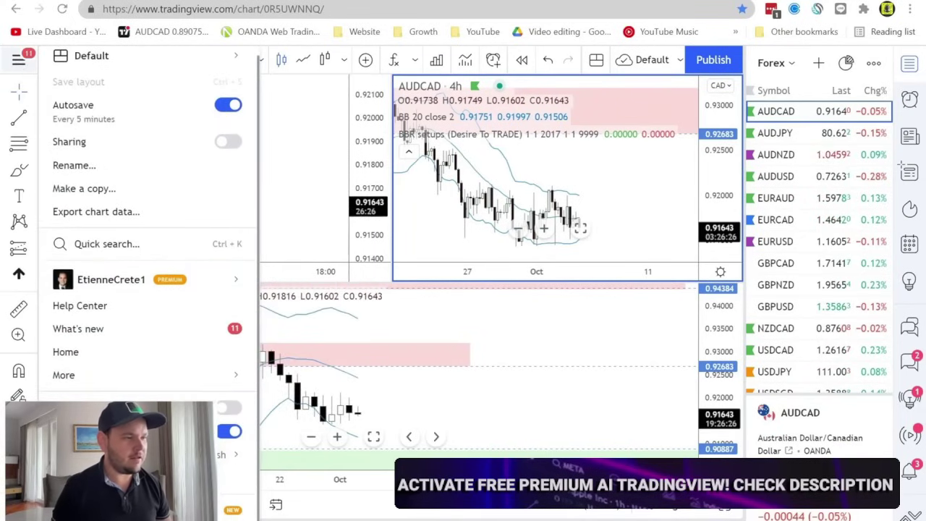
{"action": "left_click", "coordinate": [130, 510]}
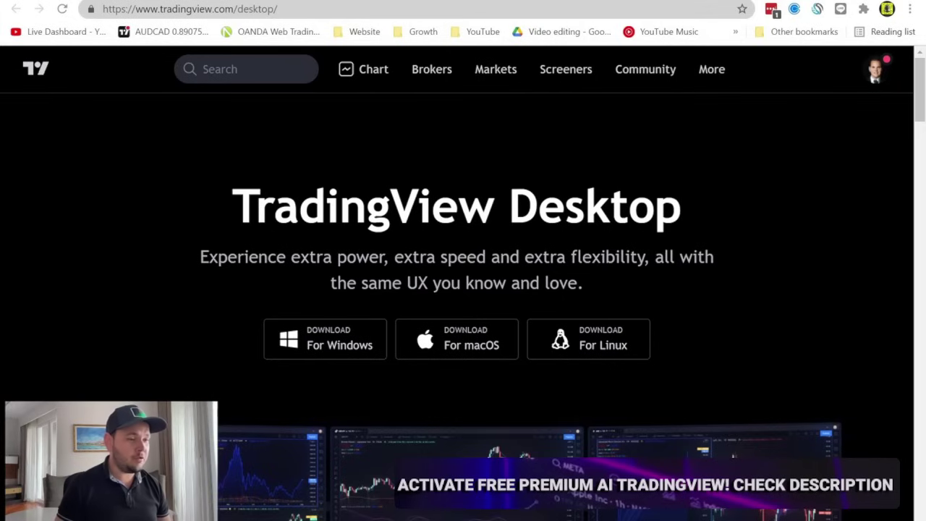
Switch to the TradingView desktop app showing the USDCAD charts, look through its main options, and return to the daily chart.
{"action": "mouse_move", "coordinate": [368, 518]}
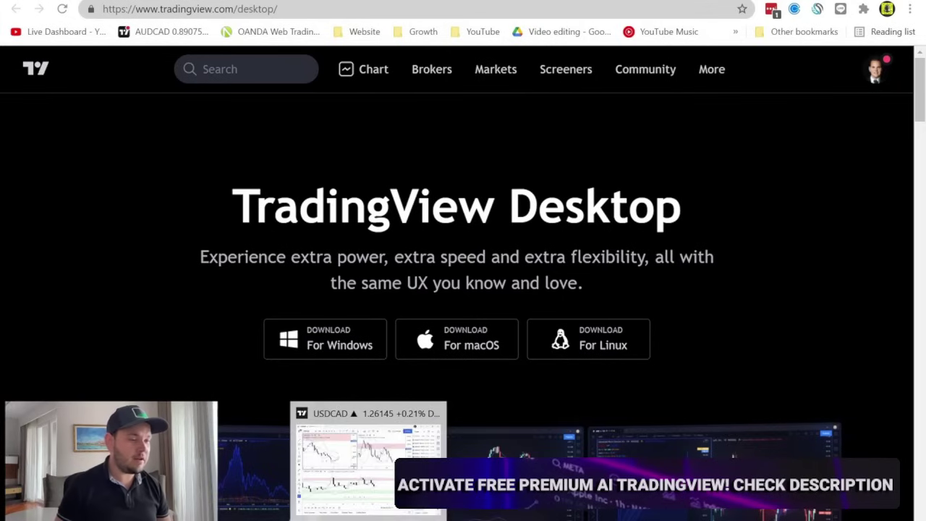
{"action": "left_click", "coordinate": [368, 463]}
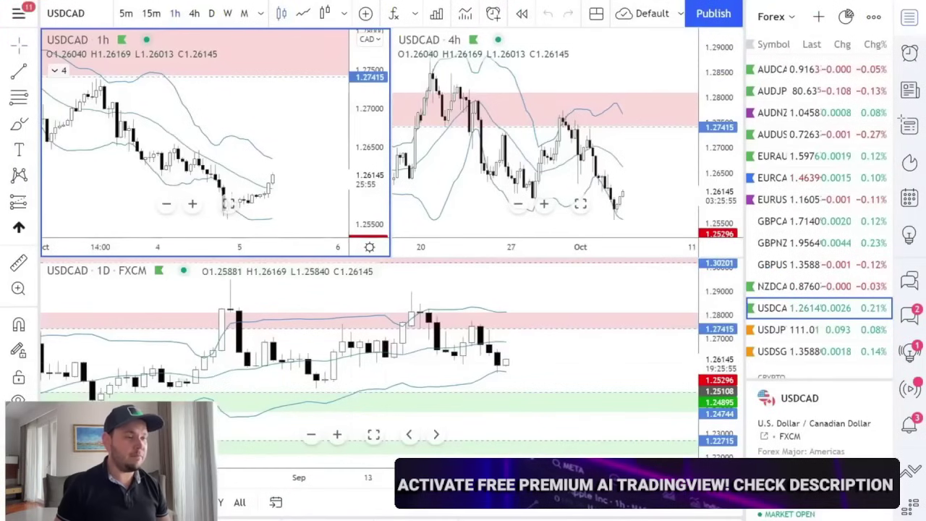
{"action": "left_click", "coordinate": [19, 16]}
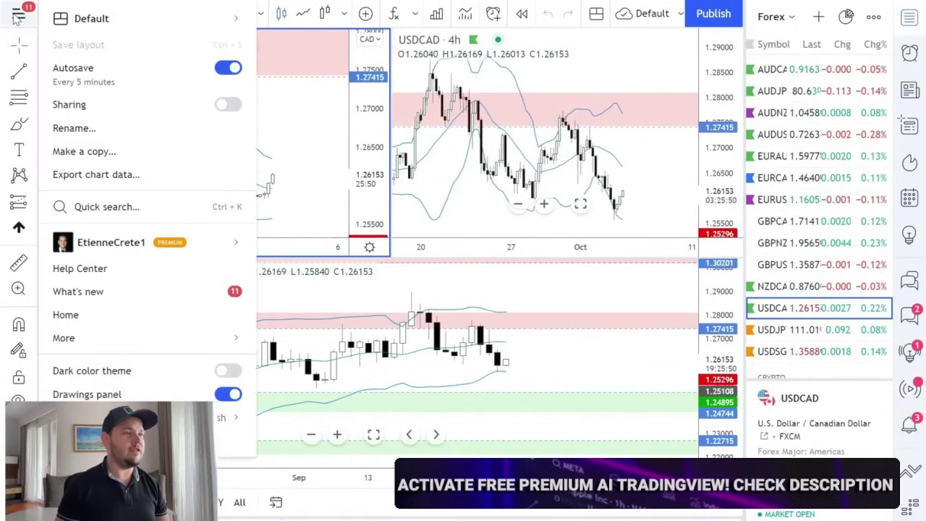
{"action": "mouse_move", "coordinate": [44, 26]}
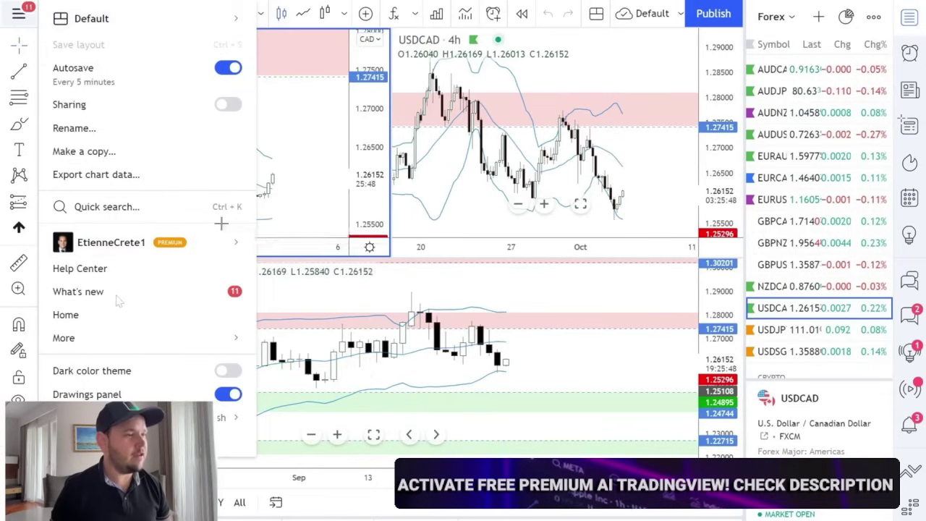
{"action": "mouse_move", "coordinate": [108, 242]}
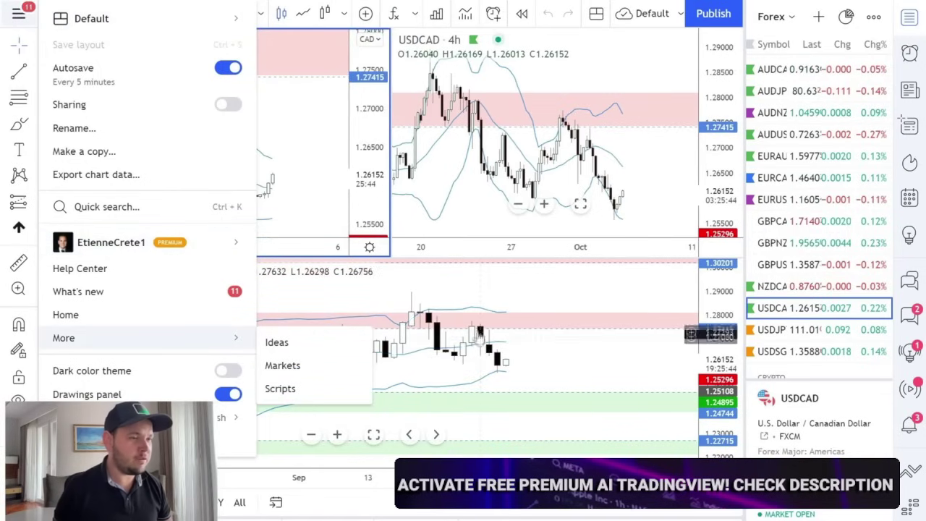
{"action": "left_click", "coordinate": [696, 246]}
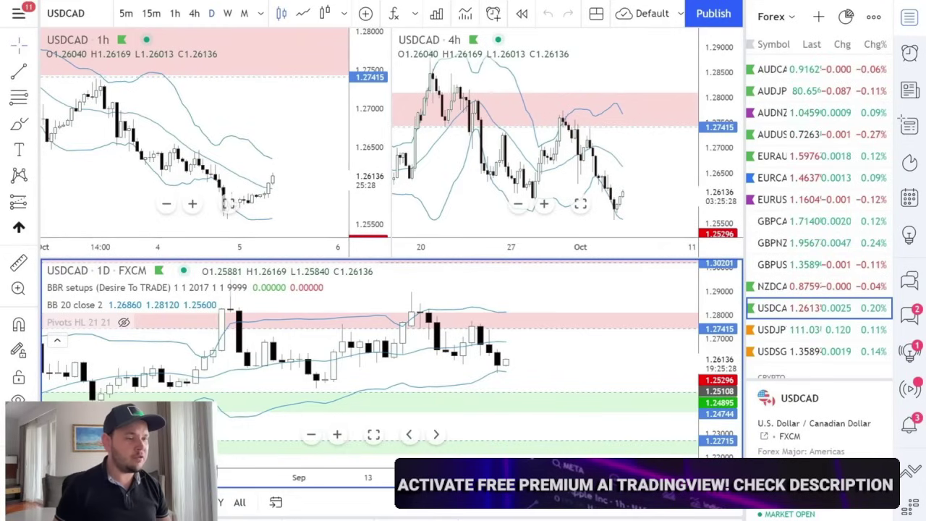
Switch back to the TradingView Desktop page in Chrome and review its download options, native multi-monitor support and remaining feature sections.
{"action": "mouse_move", "coordinate": [383, 519]}
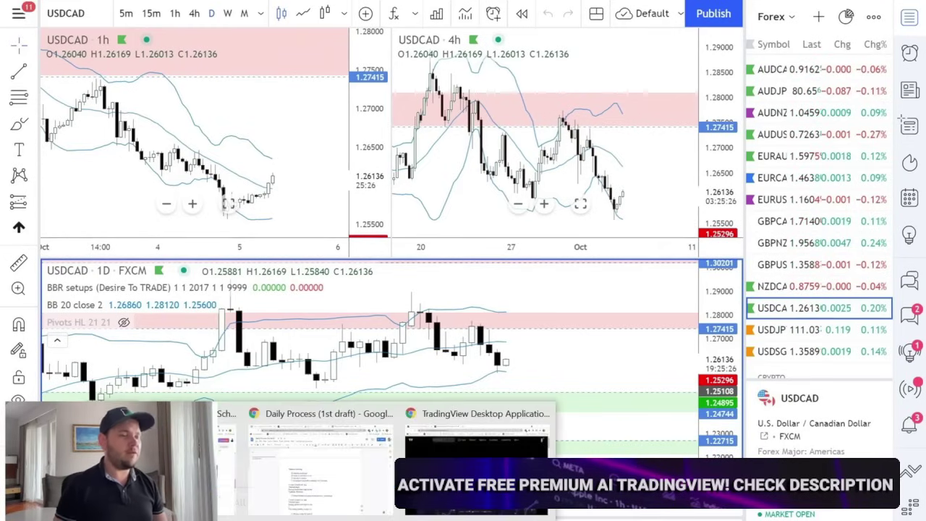
{"action": "left_click", "coordinate": [478, 449]}
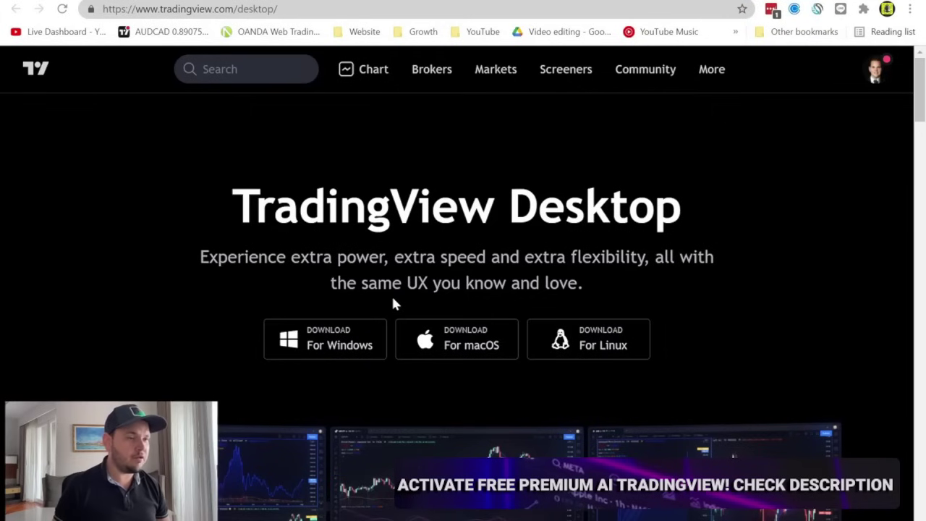
{"action": "scroll", "coordinate": [391, 294], "scroll_direction": "down", "scroll_amount": 5}
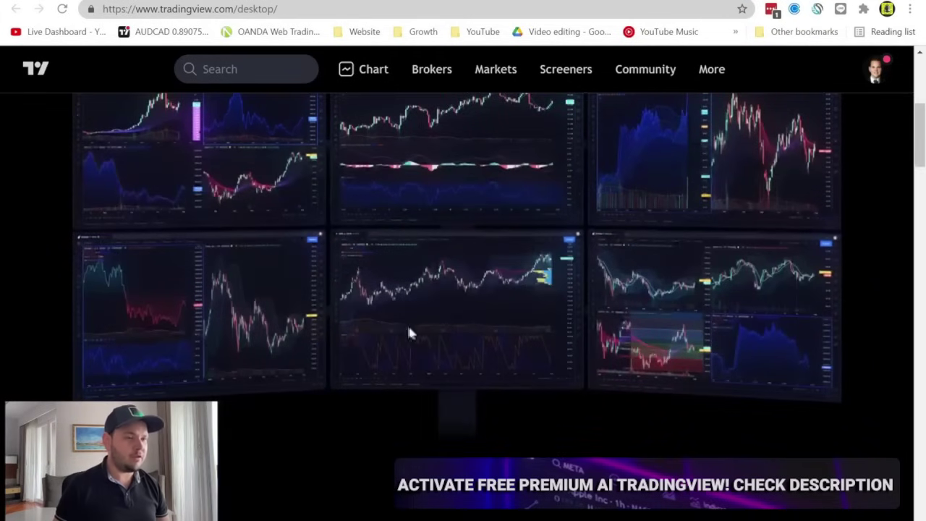
{"action": "scroll", "coordinate": [399, 300], "scroll_direction": "up", "scroll_amount": 4}
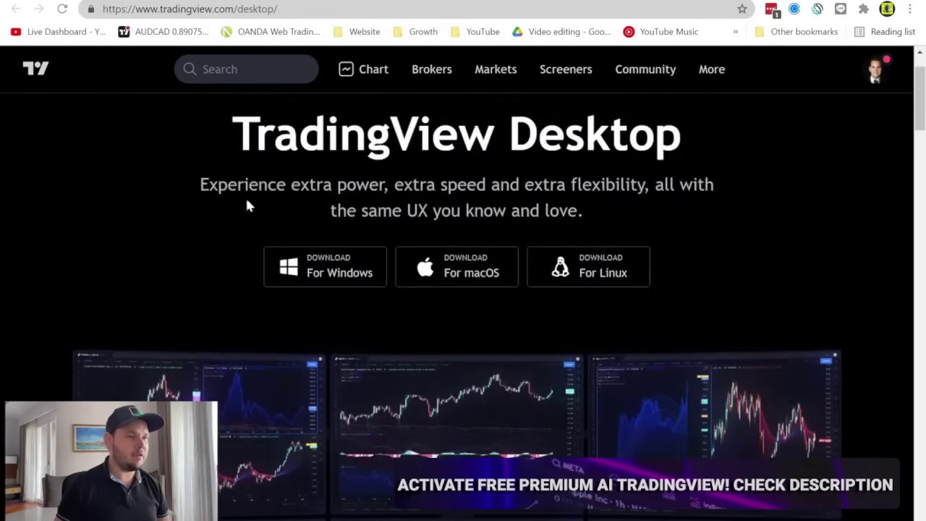
{"action": "scroll", "coordinate": [218, 290], "scroll_direction": "down", "scroll_amount": 2}
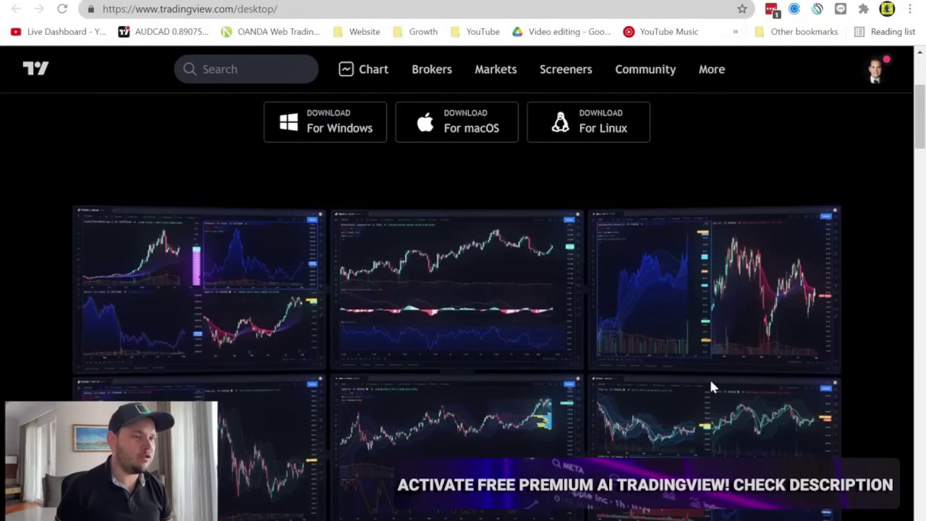
{"action": "scroll", "coordinate": [711, 382], "scroll_direction": "down", "scroll_amount": 5}
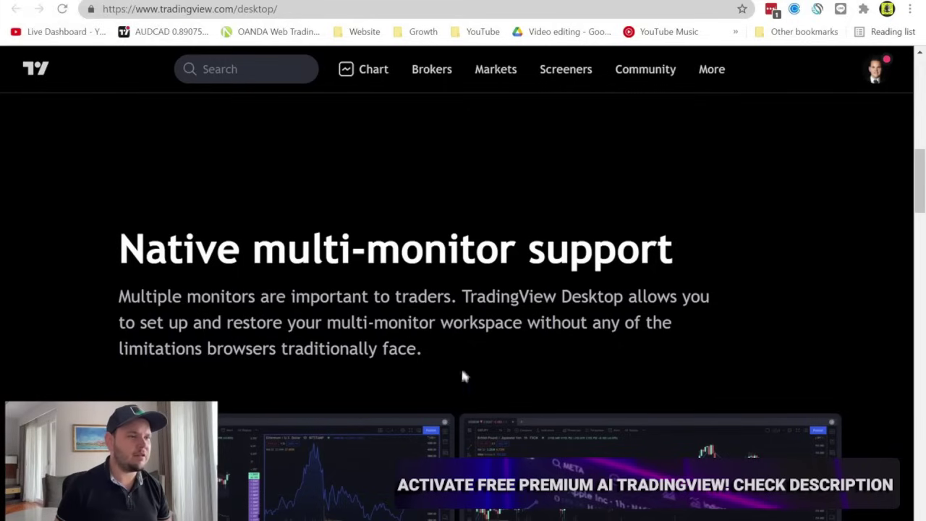
{"action": "scroll", "coordinate": [462, 379], "scroll_direction": "down", "scroll_amount": 12}
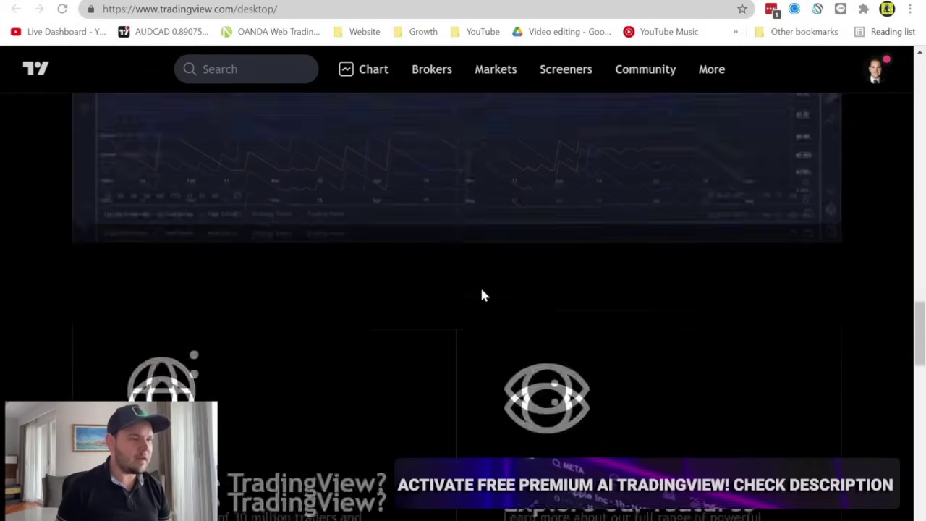
{"action": "scroll", "coordinate": [483, 295], "scroll_direction": "down", "scroll_amount": 4}
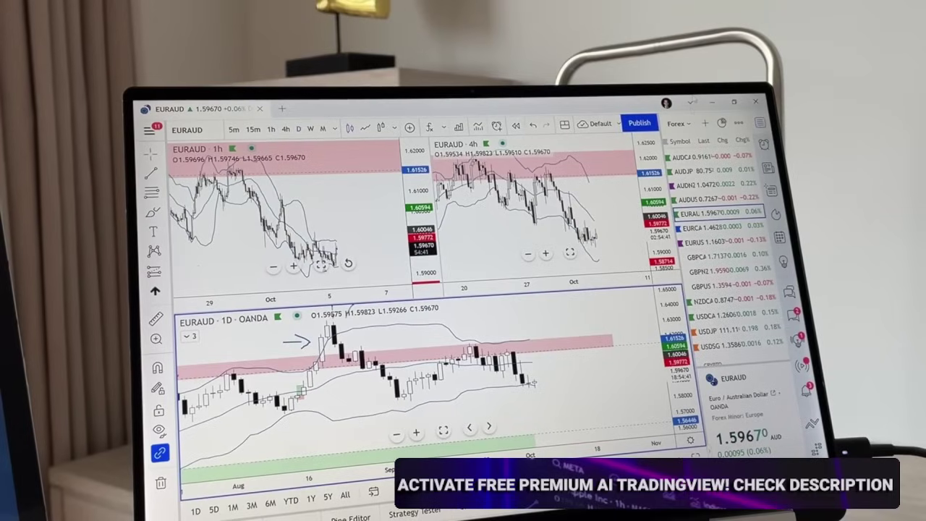
Open a new TradingView desktop window and maximize it on the second monitor.
{"action": "left_click", "coordinate": [688, 102]}
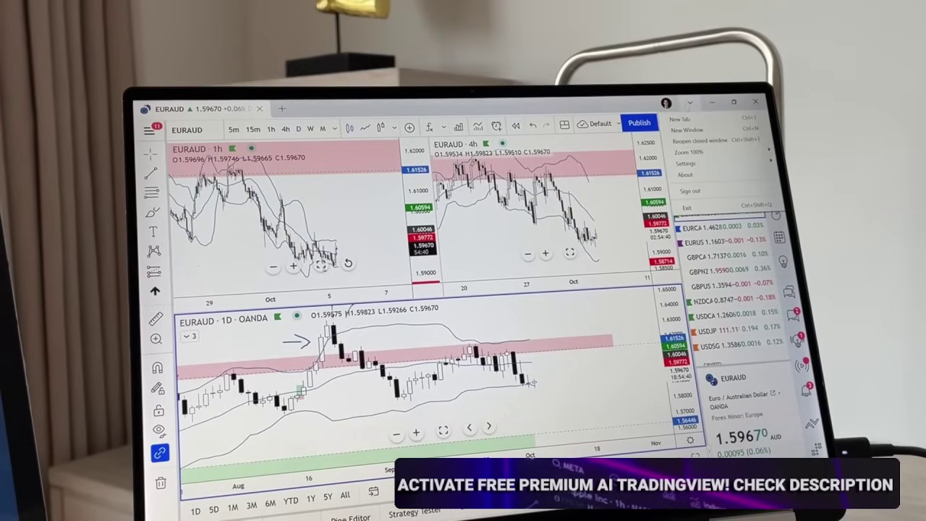
{"action": "left_click", "coordinate": [688, 130]}
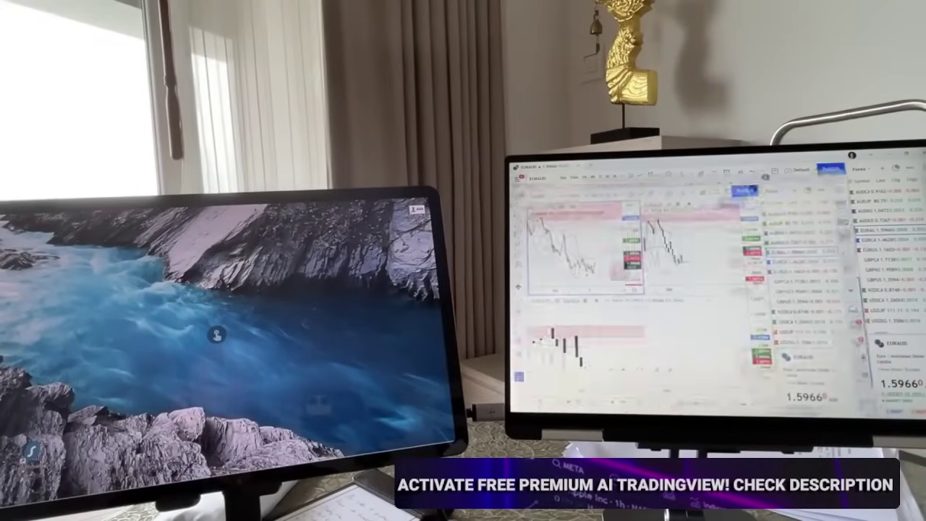
{"action": "key", "text": "super+shift+Left"}
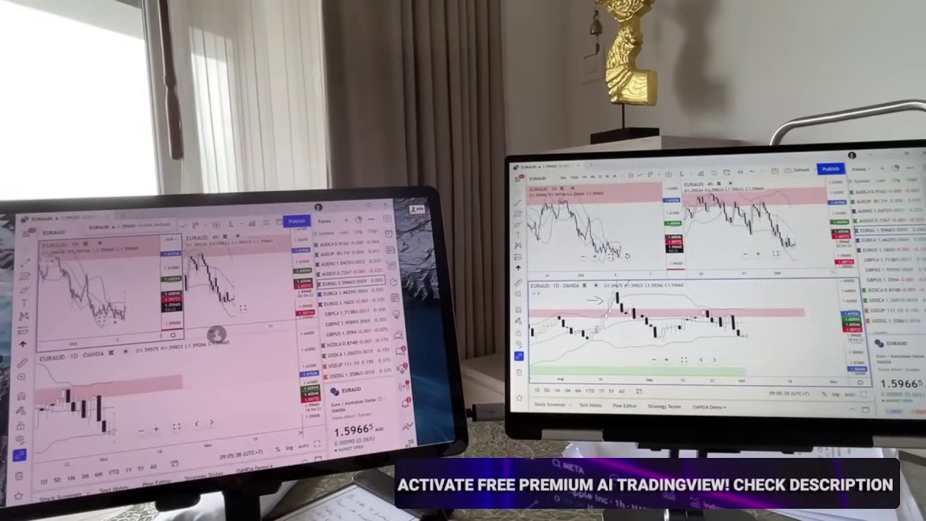
{"action": "key", "text": "super+Up"}
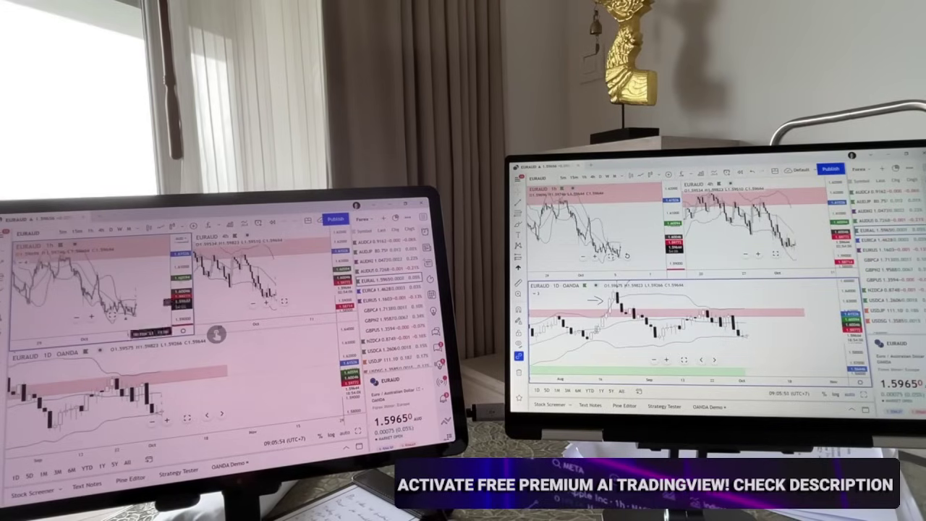
Delete the red zone rectangle from the EURAUD daily chart in the second monitor's window.
{"action": "left_click", "coordinate": [201, 370]}
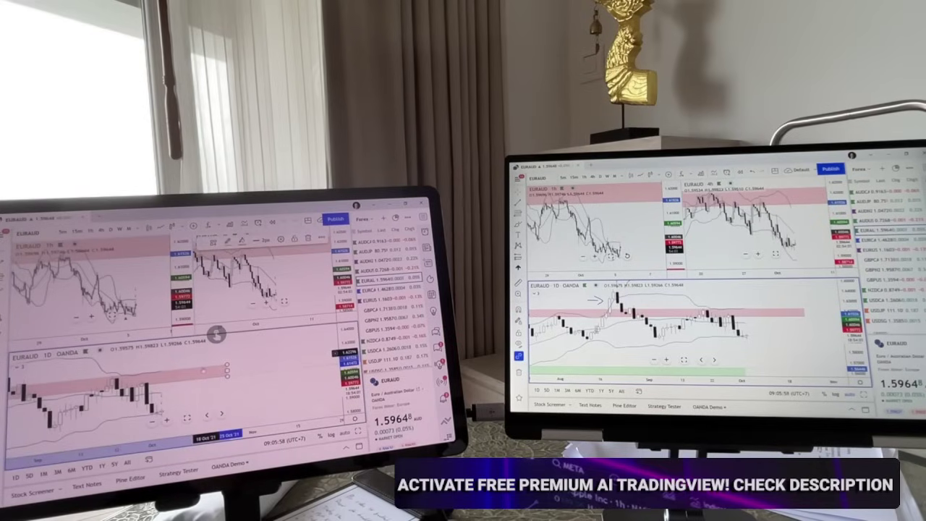
{"action": "key", "text": "Delete"}
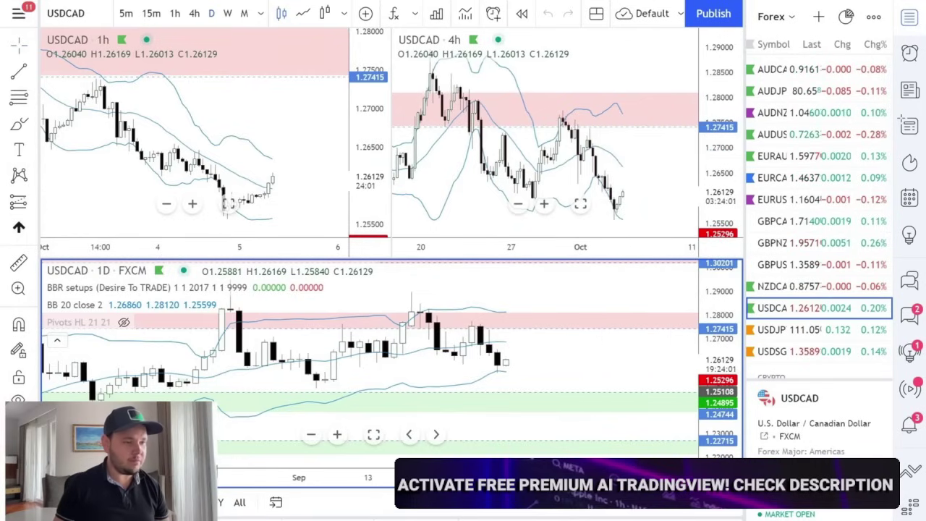
Open the Trading Panel below the USDCAD charts and browse the list of supported brokers.
{"action": "left_click", "coordinate": [417, 518]}
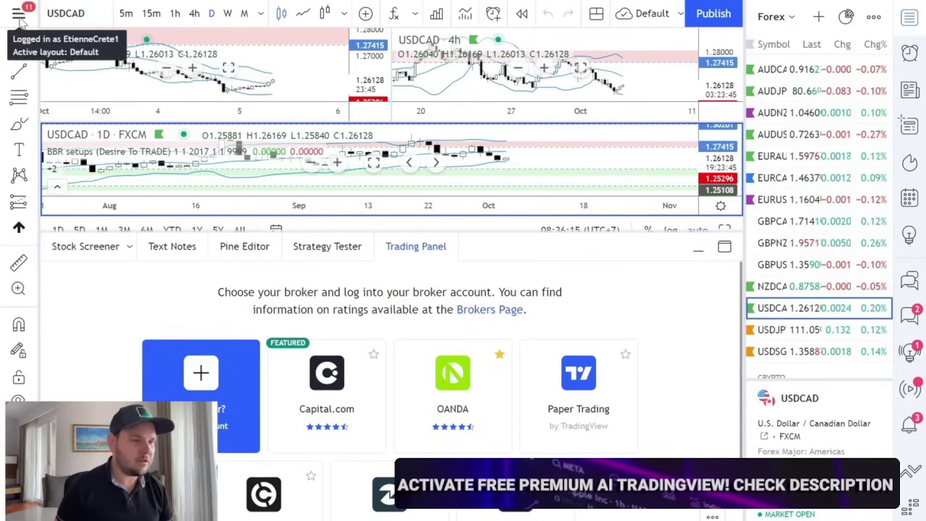
{"action": "scroll", "coordinate": [335, 427], "scroll_direction": "down", "scroll_amount": 1}
{"action": "scroll", "coordinate": [335, 427], "scroll_direction": "up", "scroll_amount": 1}
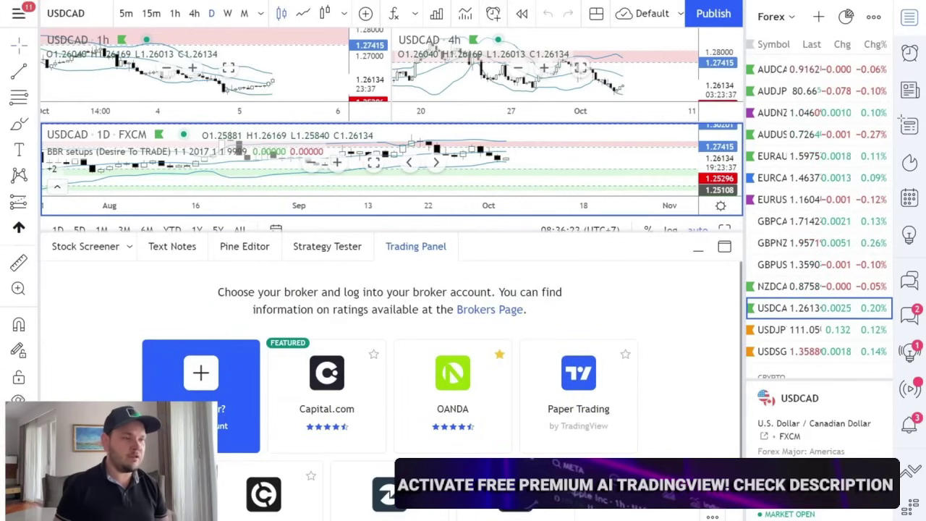
{"action": "scroll", "coordinate": [350, 414], "scroll_direction": "down", "scroll_amount": 1}
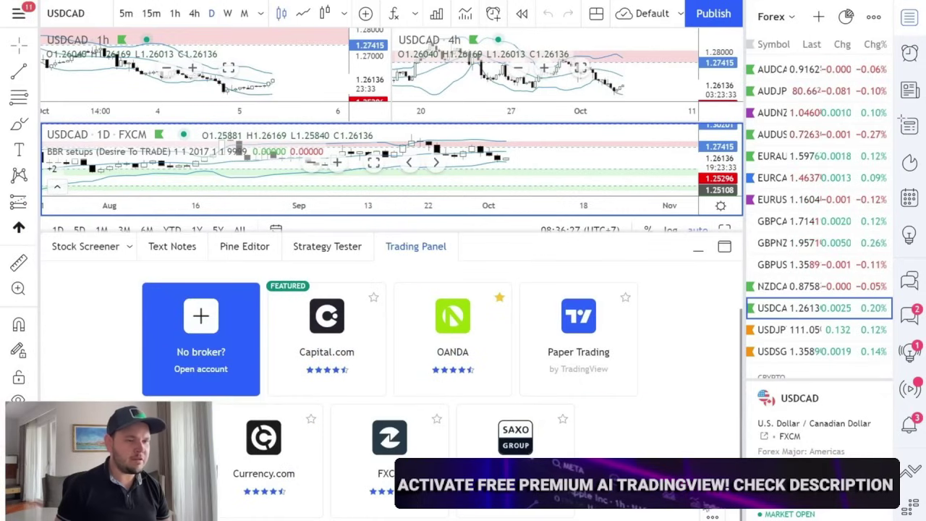
{"action": "scroll", "coordinate": [296, 496], "scroll_direction": "down", "scroll_amount": 5}
{"action": "scroll", "coordinate": [309, 490], "scroll_direction": "down", "scroll_amount": 2}
{"action": "scroll", "coordinate": [308, 481], "scroll_direction": "up", "scroll_amount": 3}
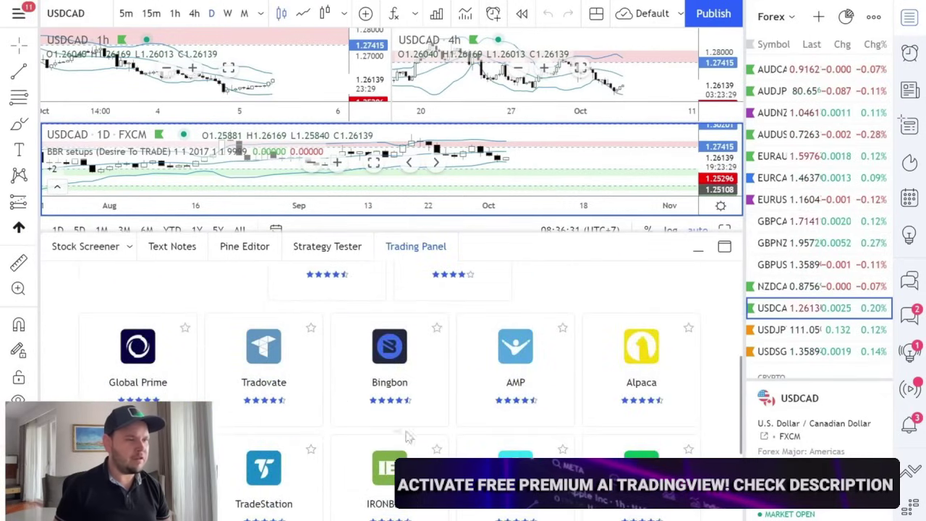
{"action": "scroll", "coordinate": [501, 387], "scroll_direction": "down", "scroll_amount": 2}
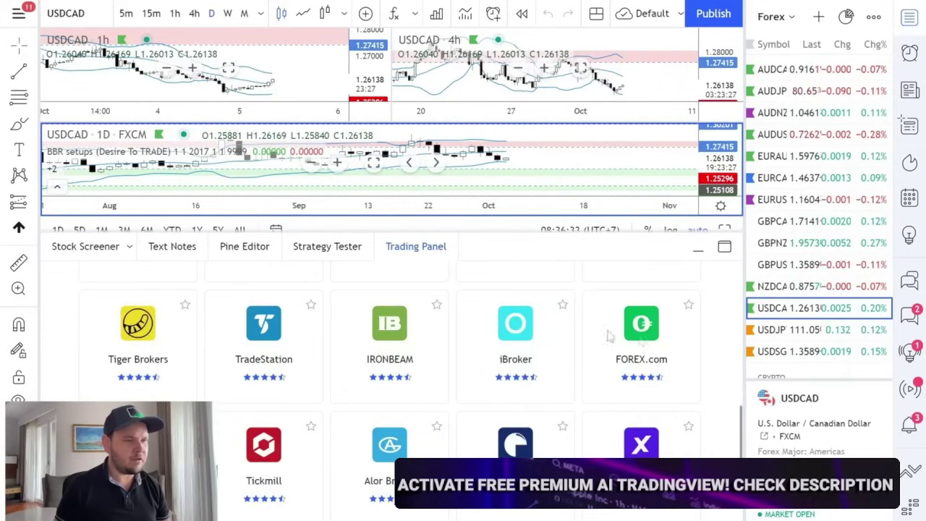
{"action": "scroll", "coordinate": [331, 402], "scroll_direction": "down", "scroll_amount": 2}
{"action": "scroll", "coordinate": [288, 398], "scroll_direction": "up", "scroll_amount": 8}
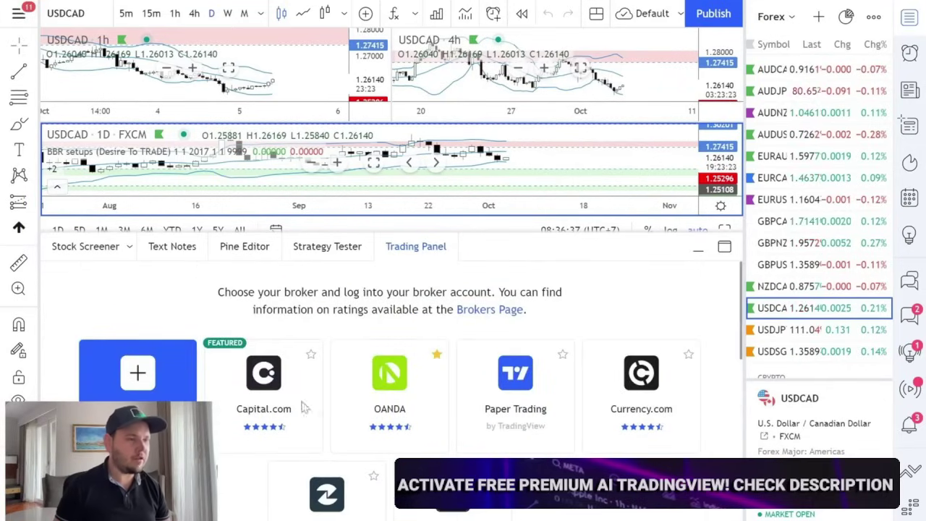
Connect the OANDA demo account, allow TradingView to access it, and collapse the trading panel.
{"action": "left_click", "coordinate": [409, 409]}
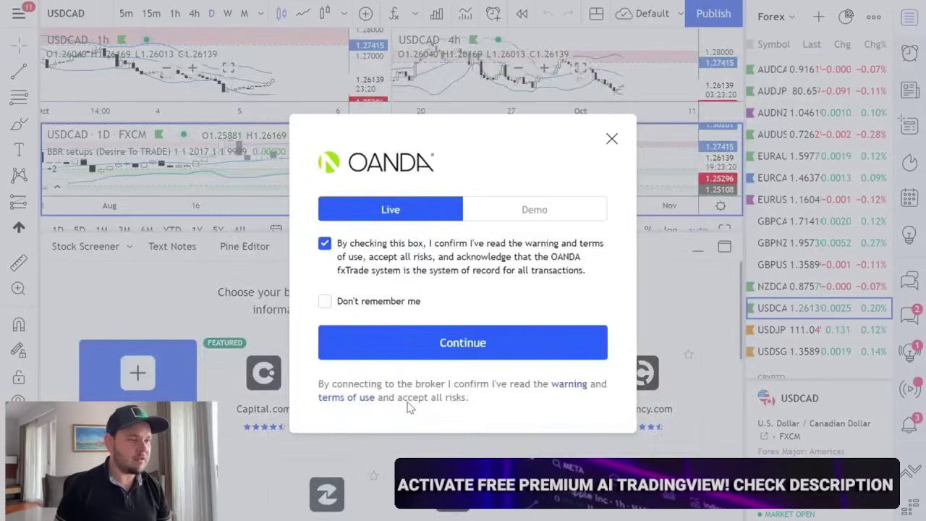
{"action": "left_click", "coordinate": [496, 342]}
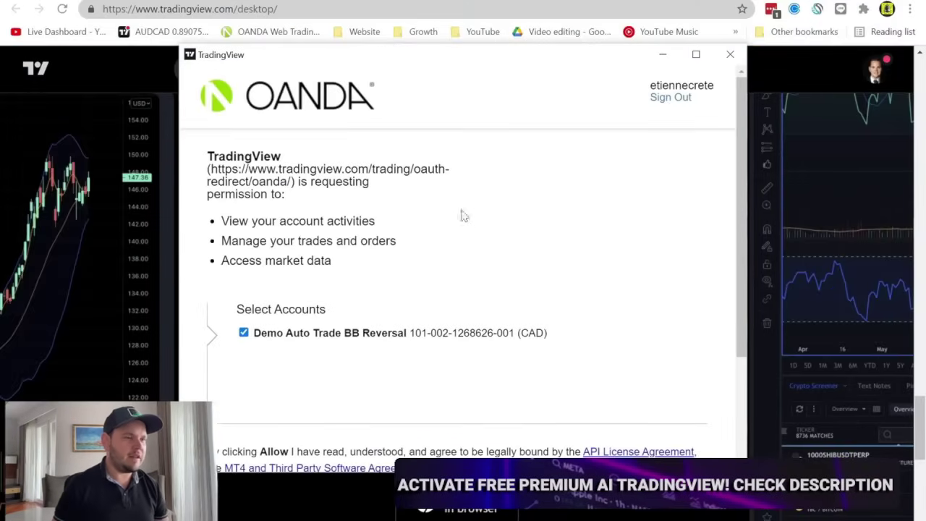
{"action": "scroll", "coordinate": [492, 254], "scroll_direction": "down", "scroll_amount": 2}
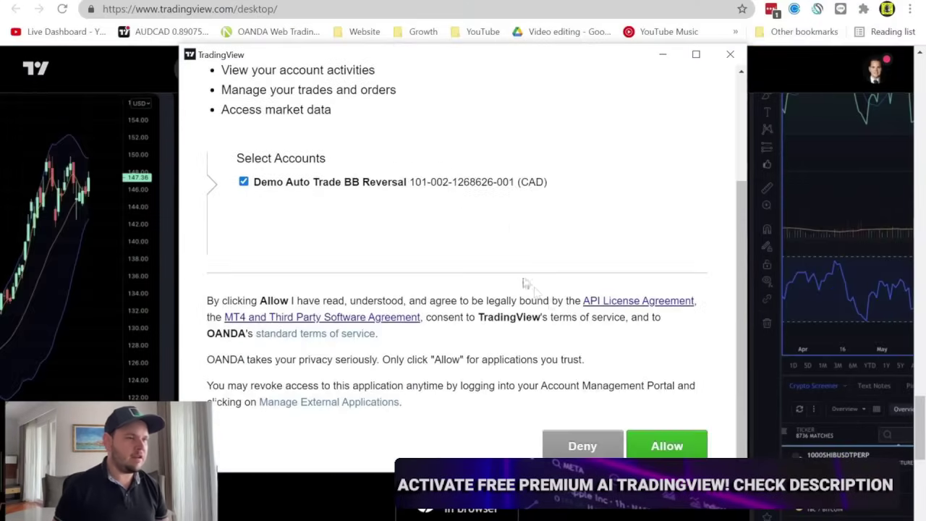
{"action": "left_click", "coordinate": [664, 445]}
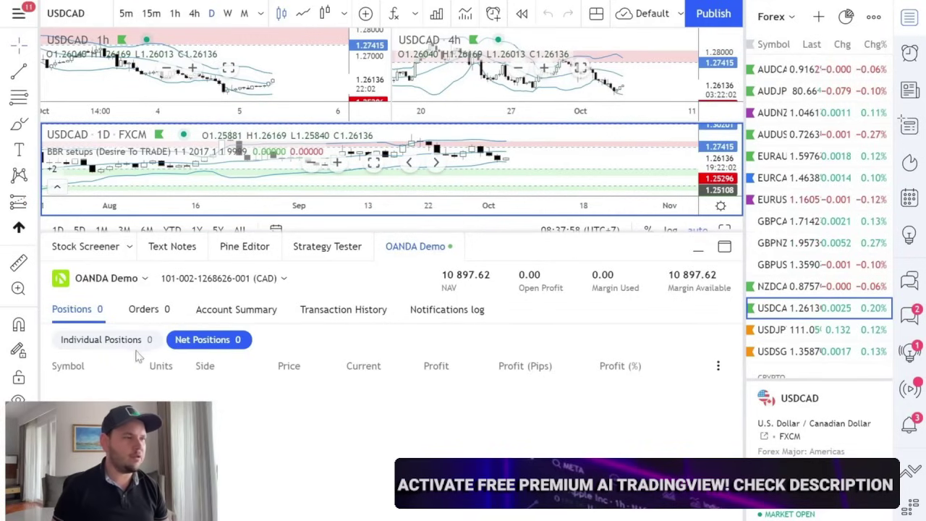
{"action": "left_click", "coordinate": [697, 252]}
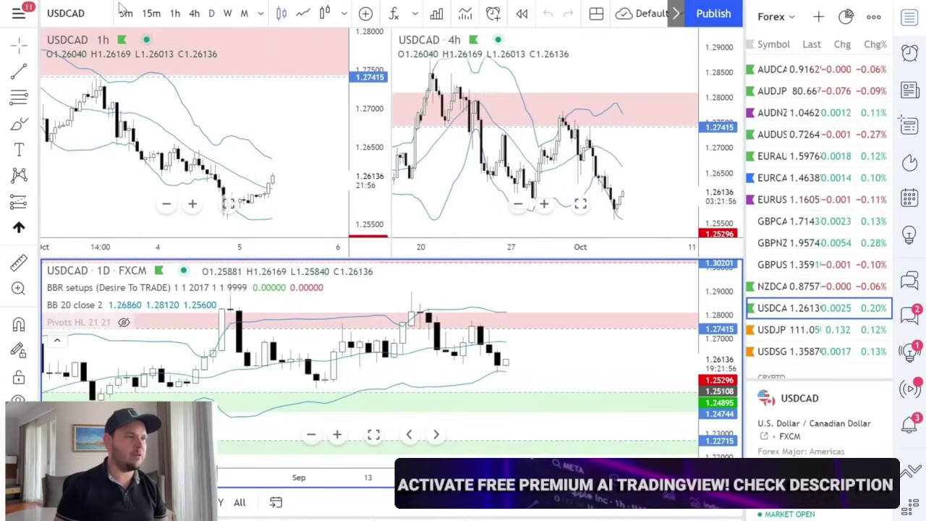
Check the USDCAD sources in the symbol search, close it, and load EURAUD into the charts from the watchlist.
{"action": "left_click", "coordinate": [77, 14]}
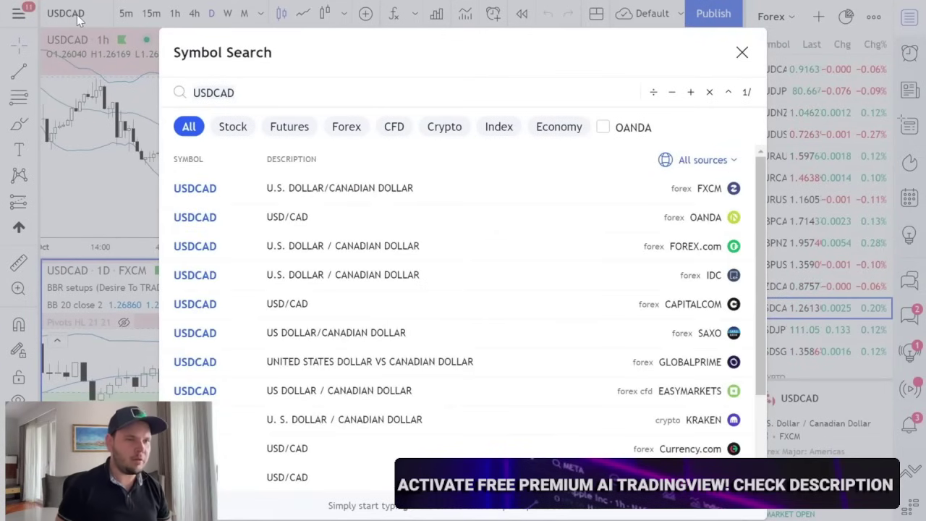
{"action": "key", "text": "Escape"}
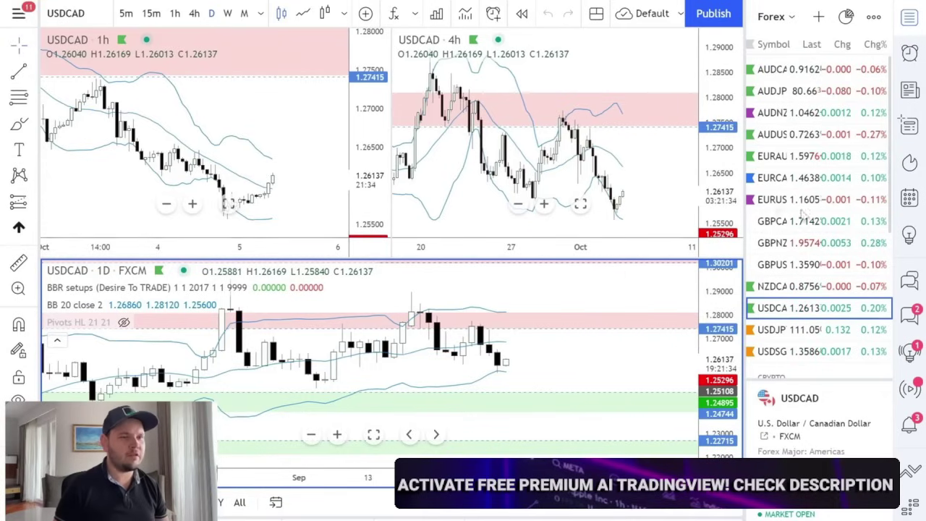
{"action": "left_click", "coordinate": [774, 181]}
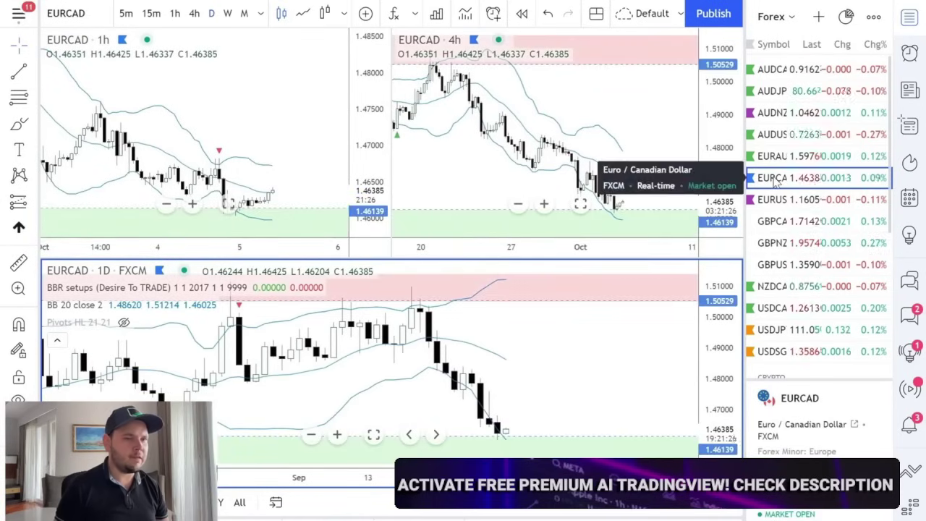
{"action": "left_click", "coordinate": [781, 158]}
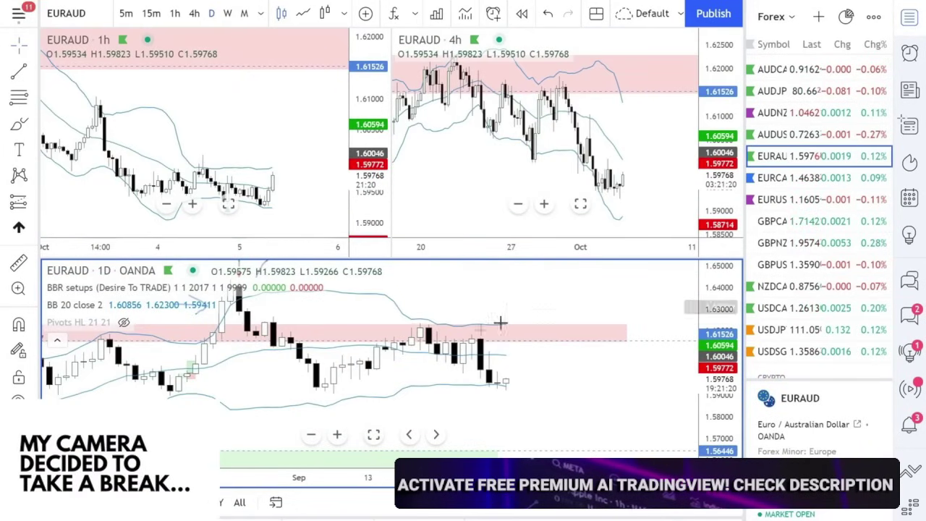
{"action": "right_click", "coordinate": [533, 382]}
{"action": "mouse_move", "coordinate": [579, 410]}
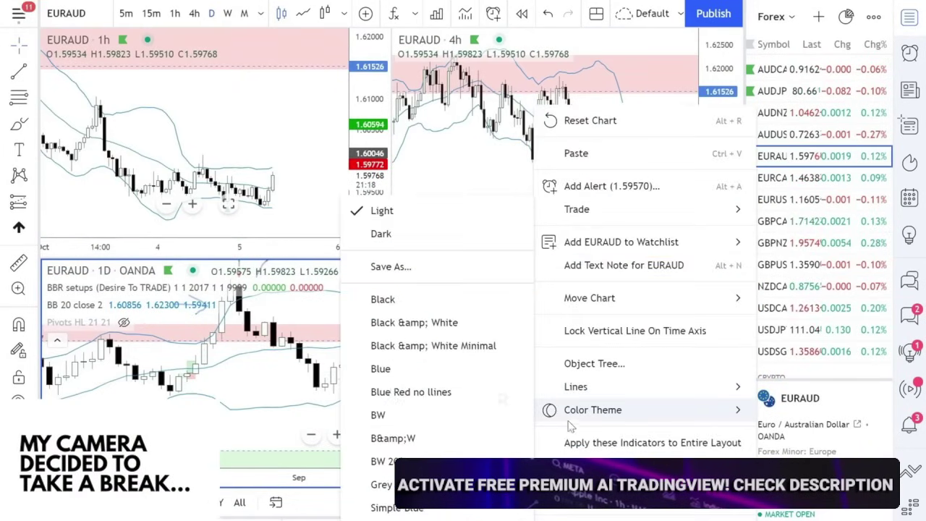
{"action": "left_click", "coordinate": [405, 369]}
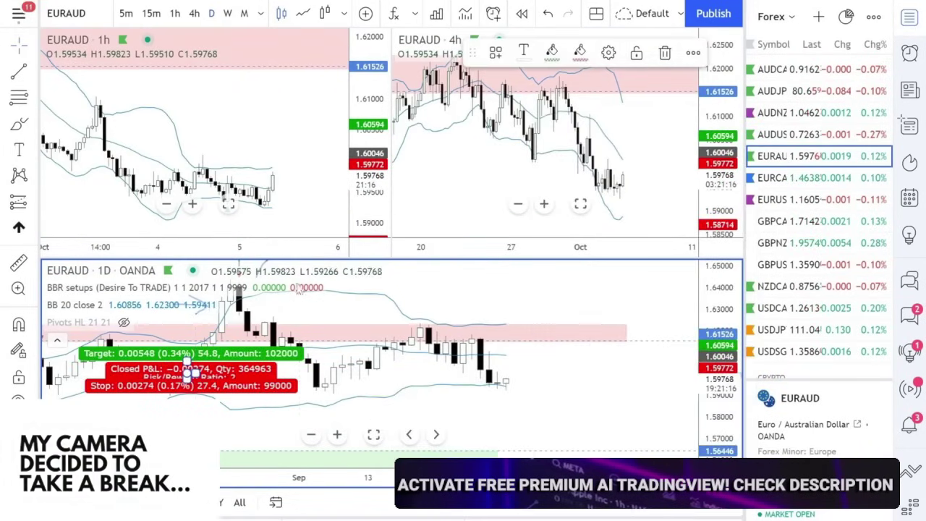
Make the 1-hour EURAUD chart active and maximize it to fill the whole chart layout.
{"action": "left_click", "coordinate": [251, 155]}
{"action": "left_click_drag", "start_coordinate": [254, 140], "coordinate": [265, 217]}
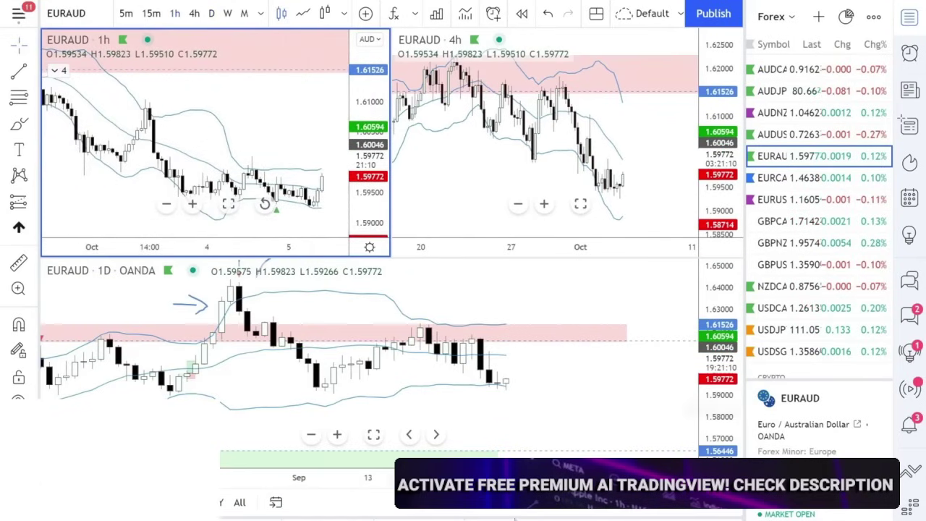
{"action": "left_click", "coordinate": [373, 434]}
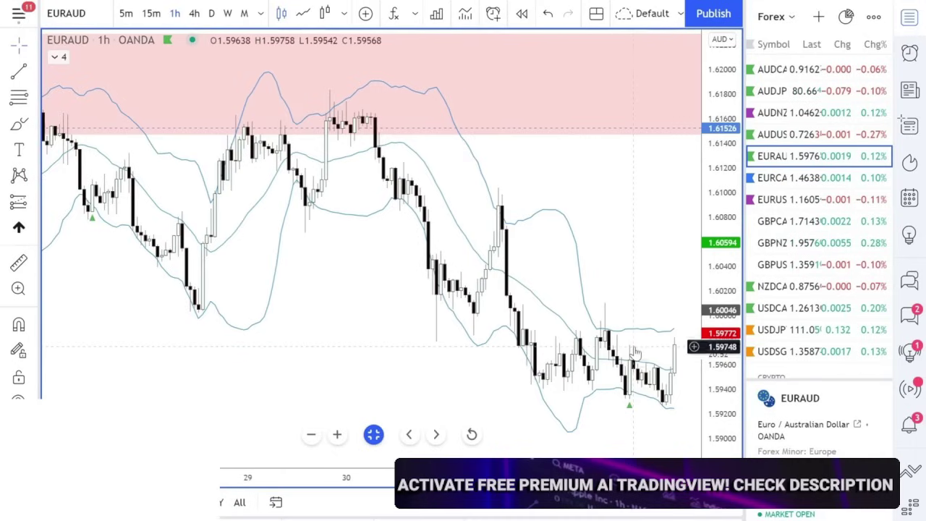
Create a new EURAUD trade order from the 1-hour chart.
{"action": "right_click", "coordinate": [646, 382]}
{"action": "mouse_move", "coordinate": [649, 387]}
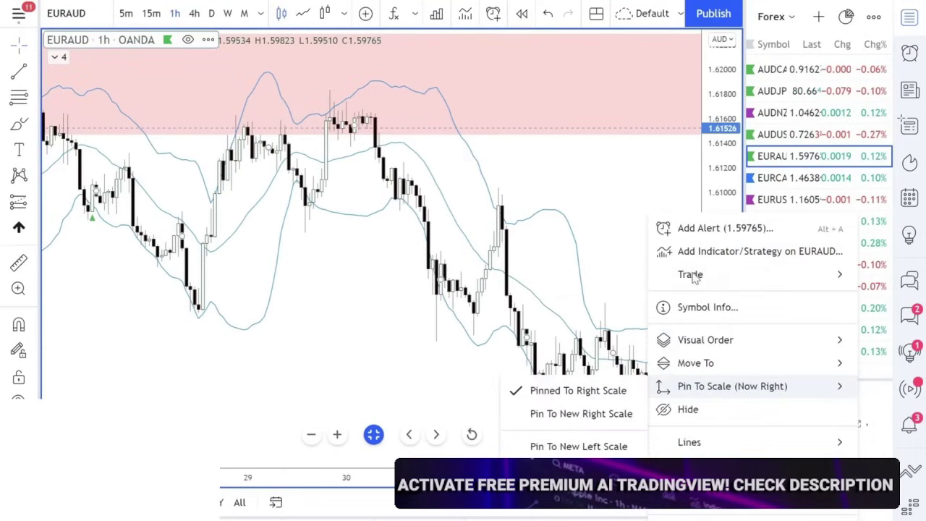
{"action": "mouse_move", "coordinate": [695, 279]}
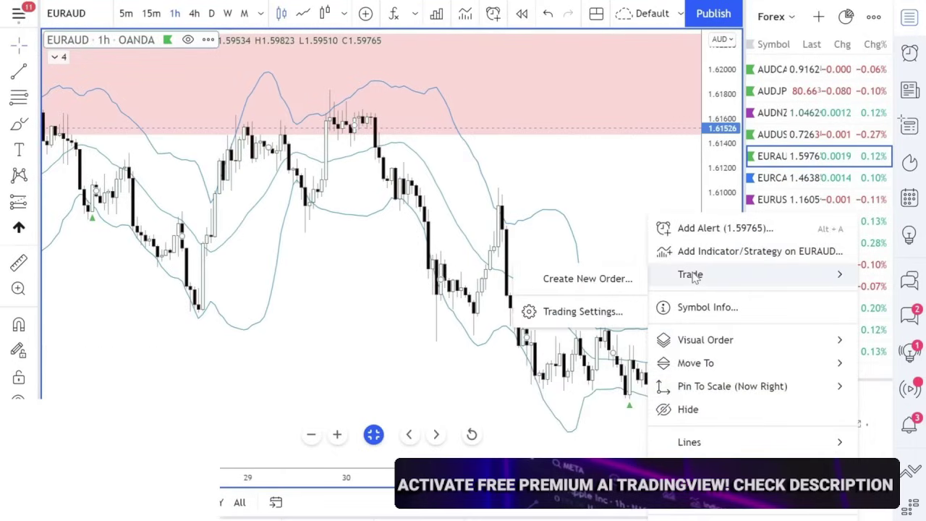
{"action": "left_click", "coordinate": [577, 280]}
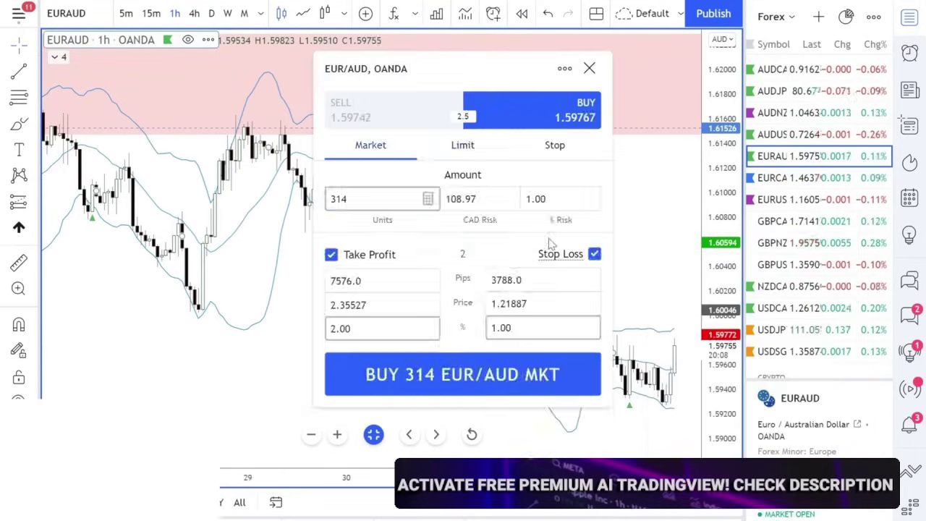
Set the stop loss of the EUR/AUD market order to 100 pips.
{"action": "left_click", "coordinate": [597, 279]}
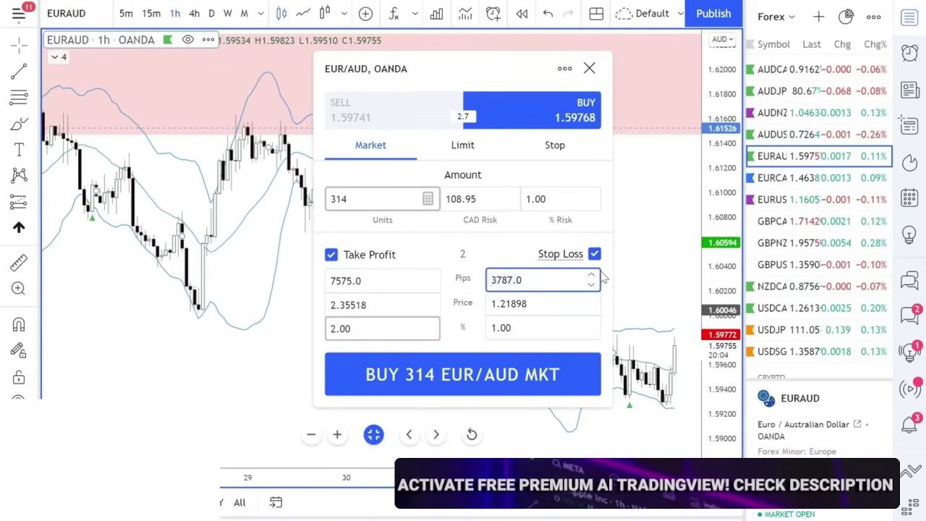
{"action": "key", "text": "ctrl+a"}
{"action": "key", "text": "BackSpace"}
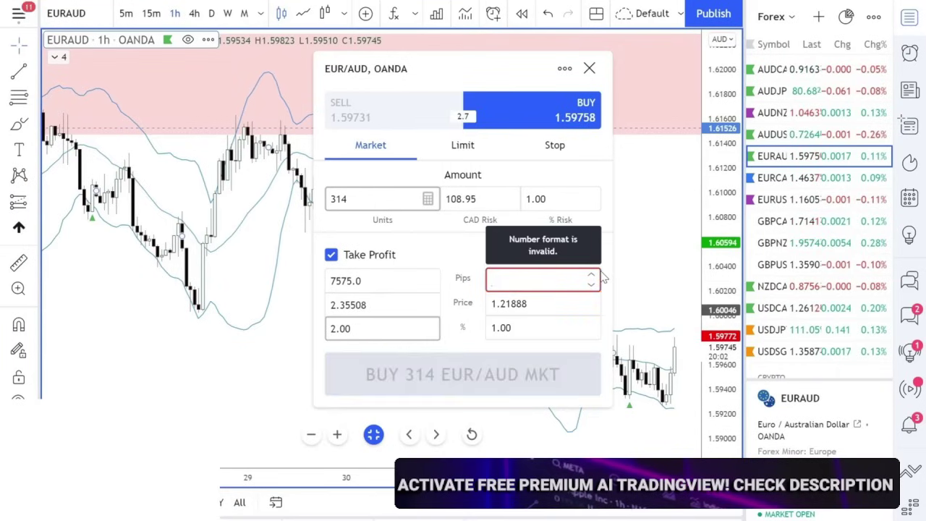
{"action": "type", "text": "100"}
{"action": "left_click", "coordinate": [502, 241]}
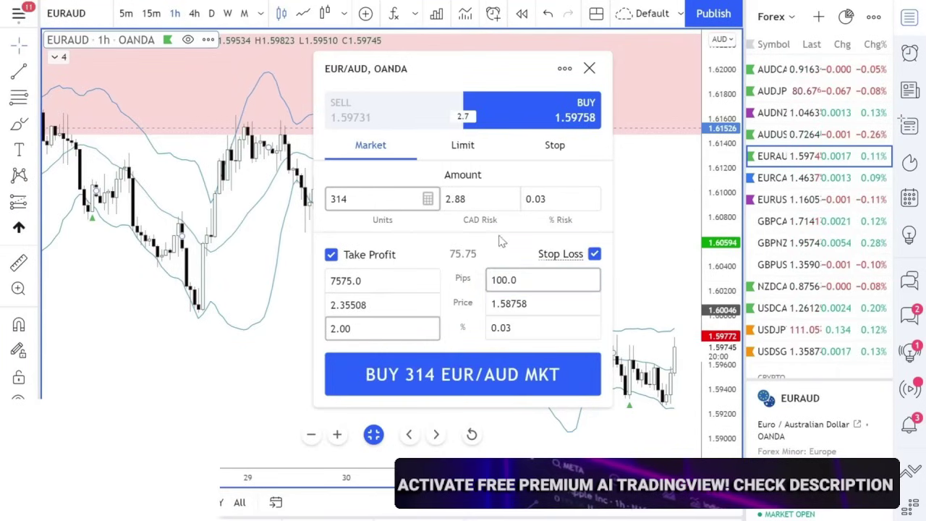
Set the order's risk to 1% and place the EUR/AUD market buy order.
{"action": "left_click", "coordinate": [535, 193]}
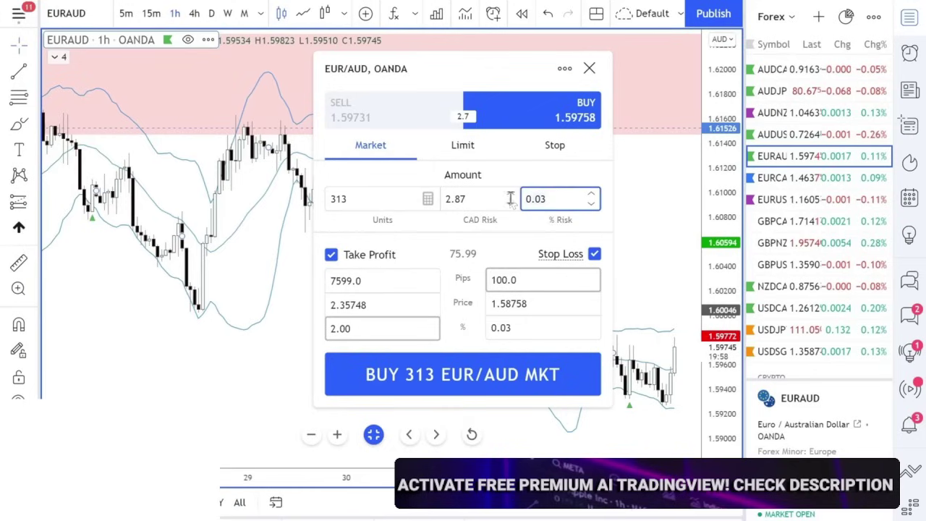
{"action": "key", "text": "ctrl+a"}
{"action": "type", "text": "1"}
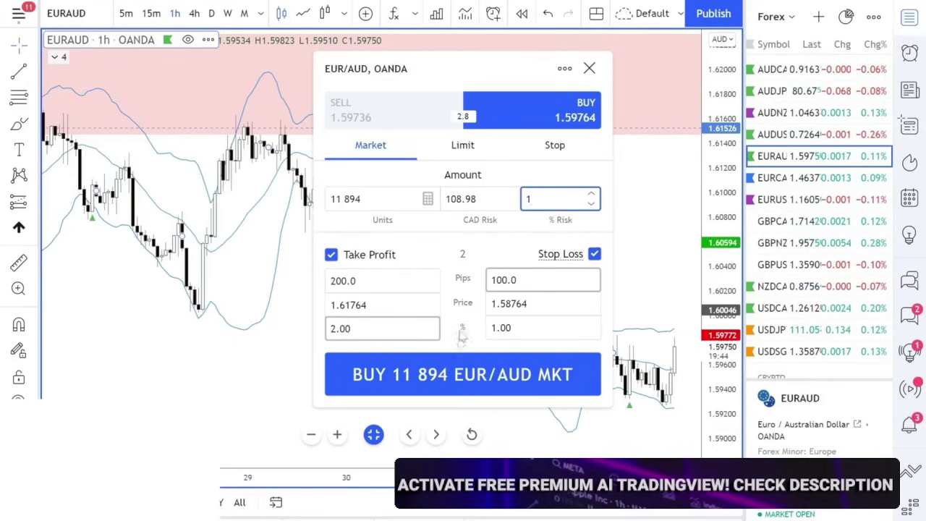
{"action": "left_click", "coordinate": [456, 373]}
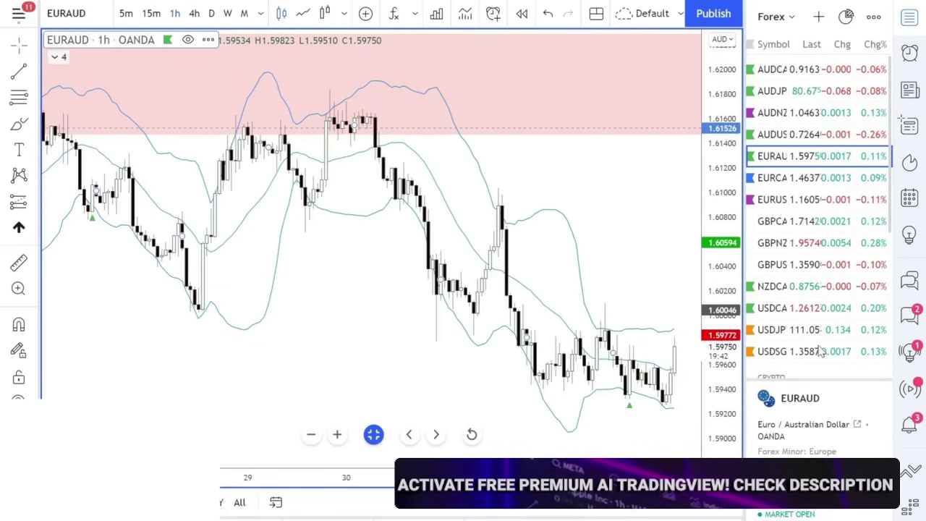
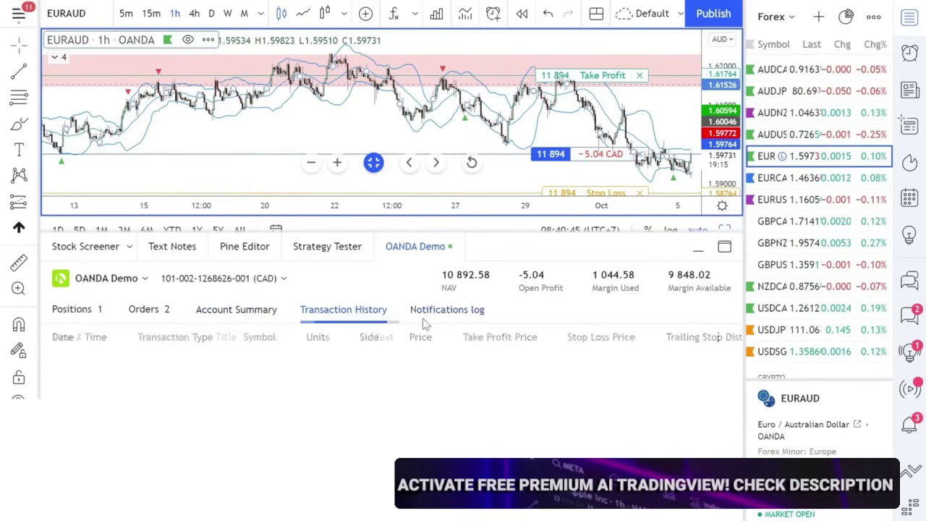
Review the notifications log, the orders and the open positions of the OANDA demo account.
{"action": "left_click", "coordinate": [425, 317]}
{"action": "left_click", "coordinate": [148, 313]}
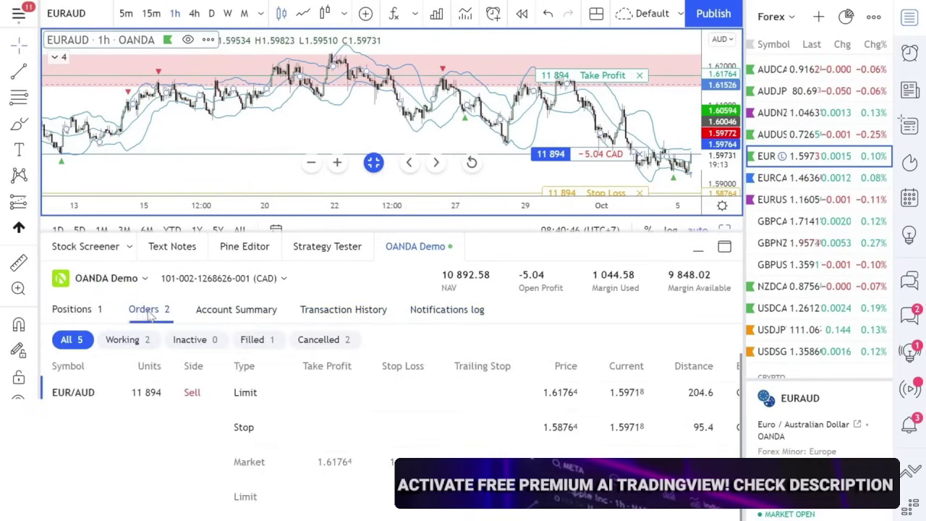
{"action": "left_click", "coordinate": [72, 310]}
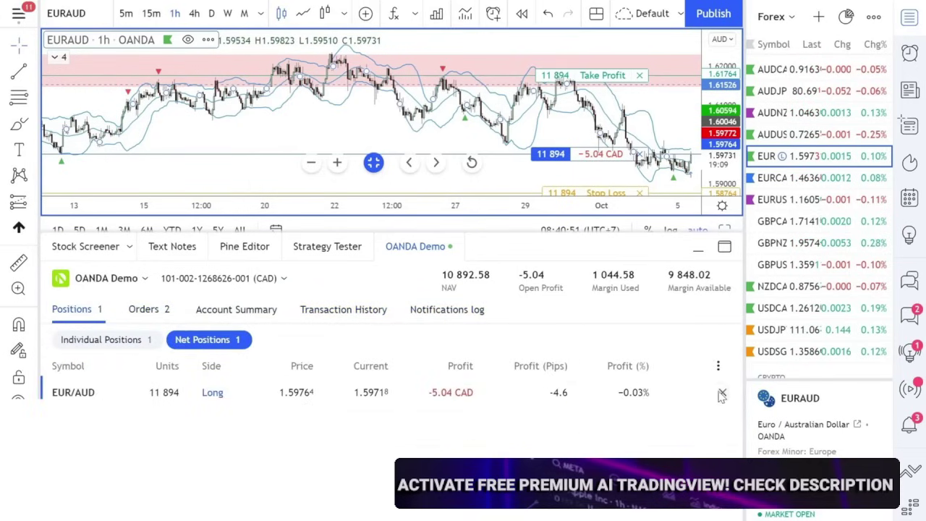
Partially close the long EUR/AUD position by 6000 units.
{"action": "left_click", "coordinate": [722, 394]}
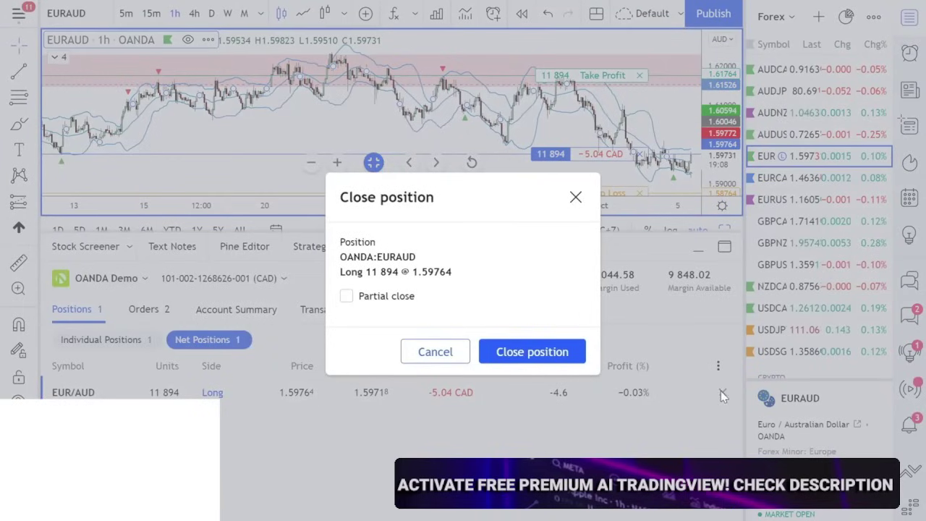
{"action": "left_click", "coordinate": [350, 298]}
{"action": "left_click", "coordinate": [406, 332]}
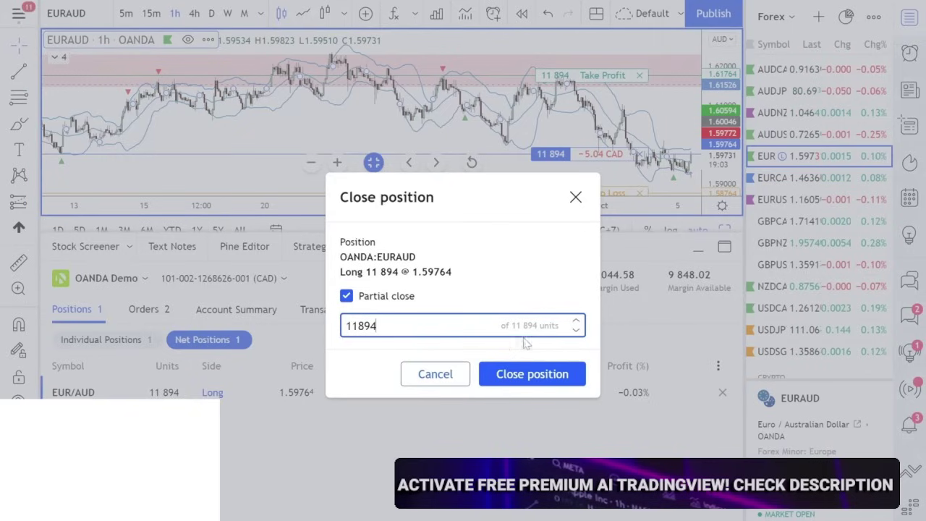
{"action": "key", "text": "BackSpace"}
{"action": "key", "text": "BackSpace"}
{"action": "key", "text": "BackSpace"}
{"action": "key", "text": "BackSpace"}
{"action": "key", "text": "BackSpace"}
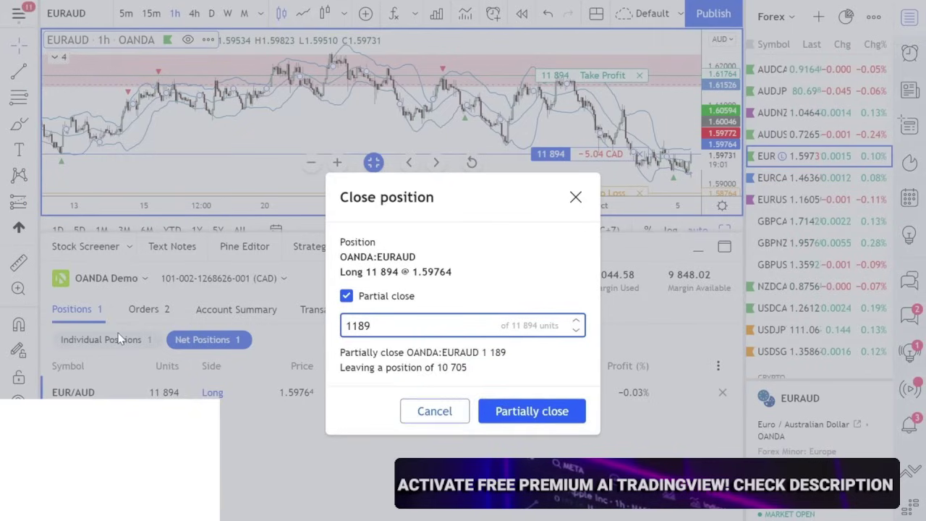
{"action": "type", "text": "6000"}
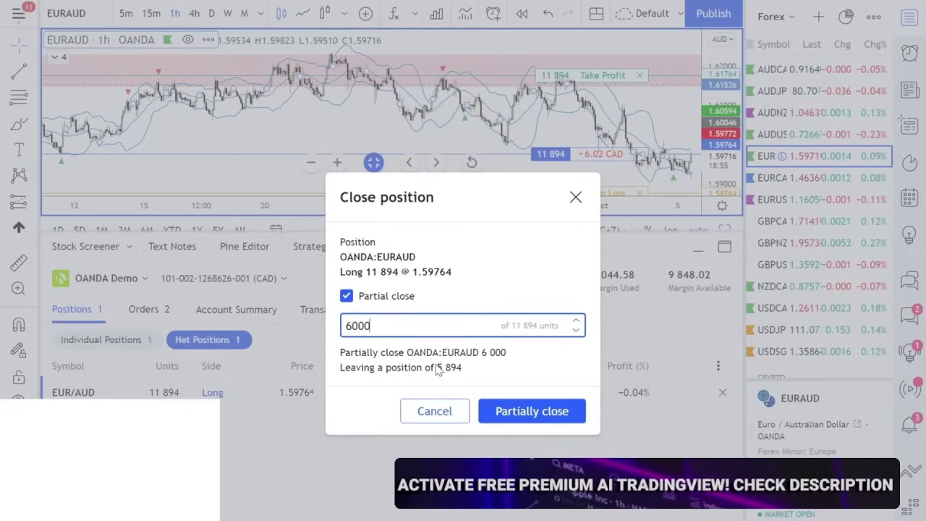
{"action": "left_click", "coordinate": [506, 412]}
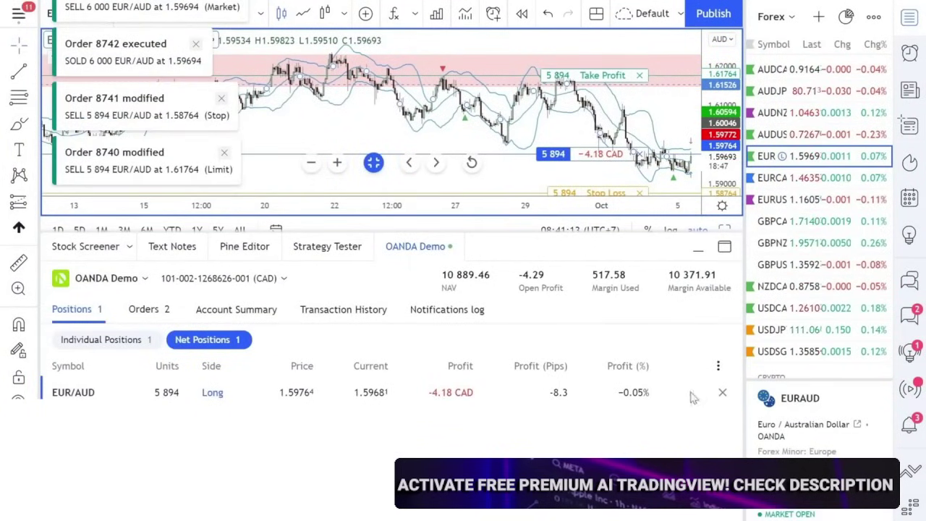
Start closing the remaining EUR/AUD position, cancel it, and collapse the trading panel with the 1-hour chart maximized.
{"action": "left_click", "coordinate": [722, 392]}
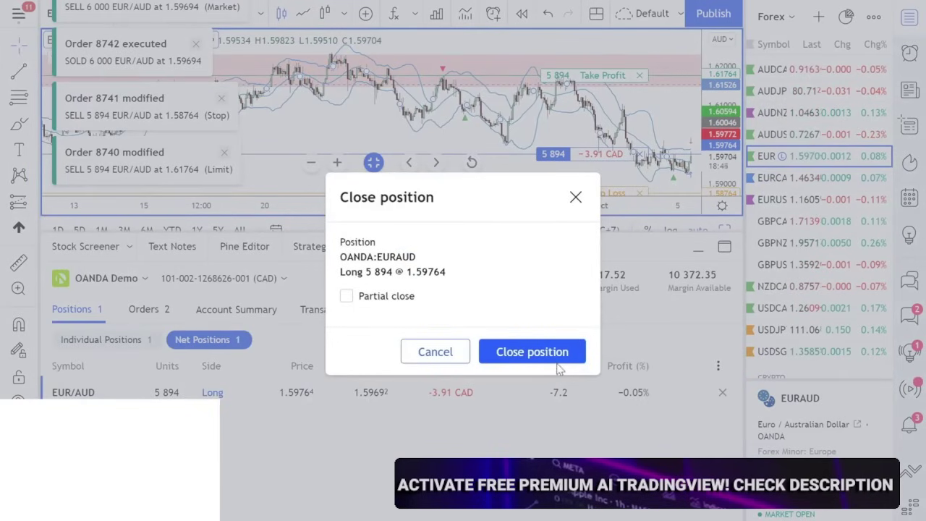
{"action": "left_click", "coordinate": [576, 200]}
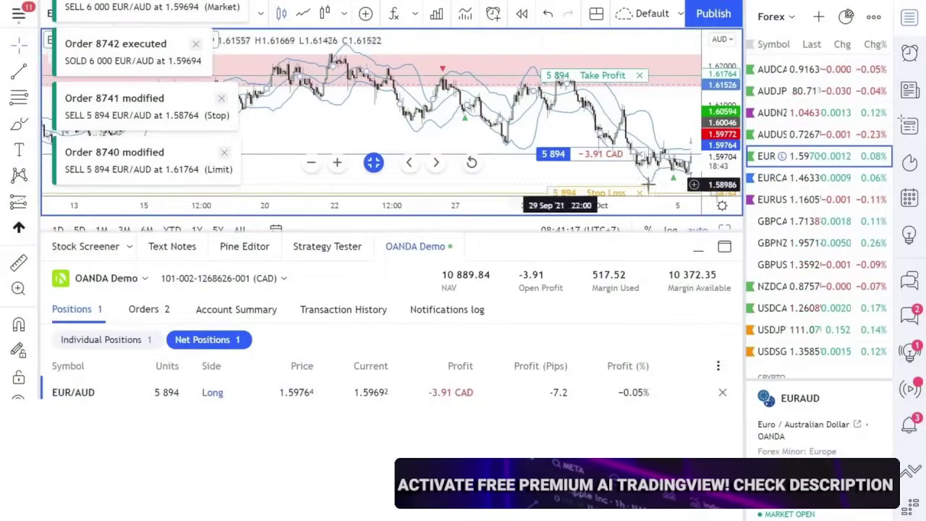
{"action": "left_click", "coordinate": [724, 231]}
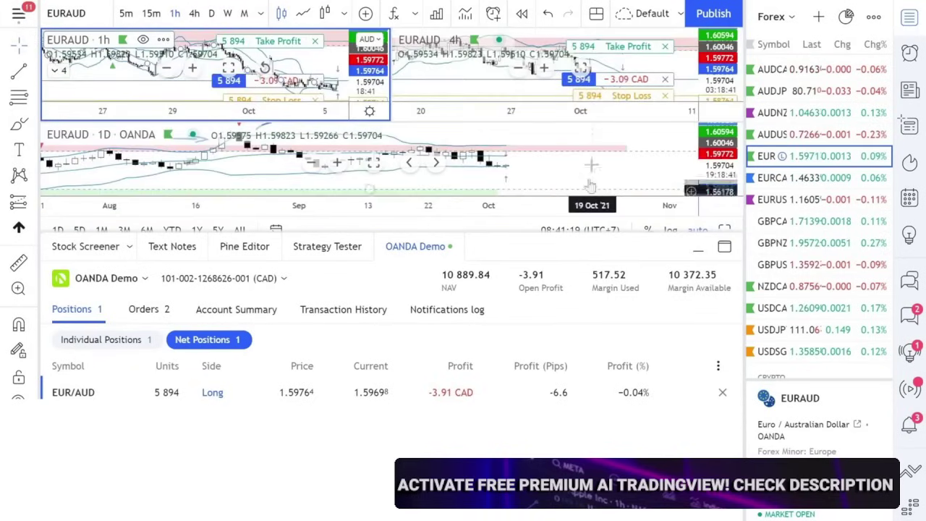
{"action": "left_click", "coordinate": [724, 232]}
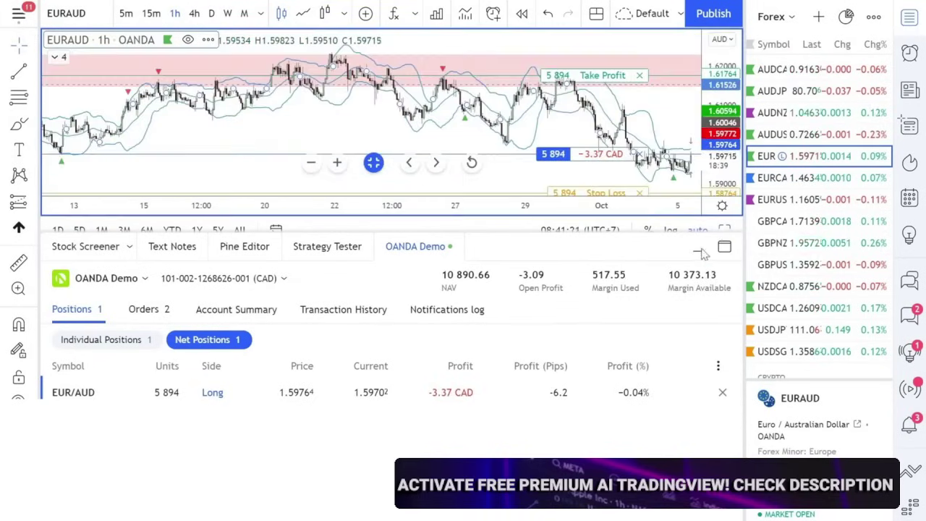
{"action": "left_click", "coordinate": [701, 250]}
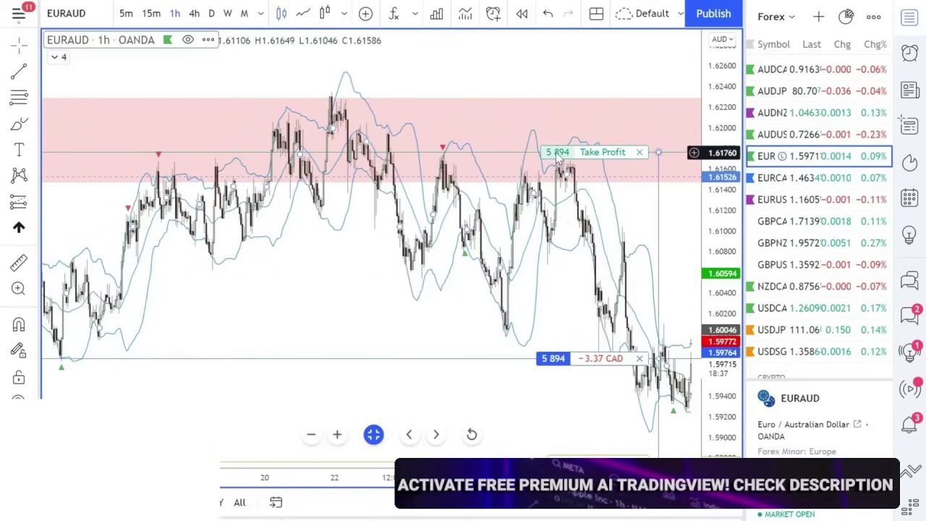
Try to lower the position's take profit to 1.60134 on the chart, and discard the modification.
{"action": "left_click_drag", "start_coordinate": [557, 152], "coordinate": [554, 319]}
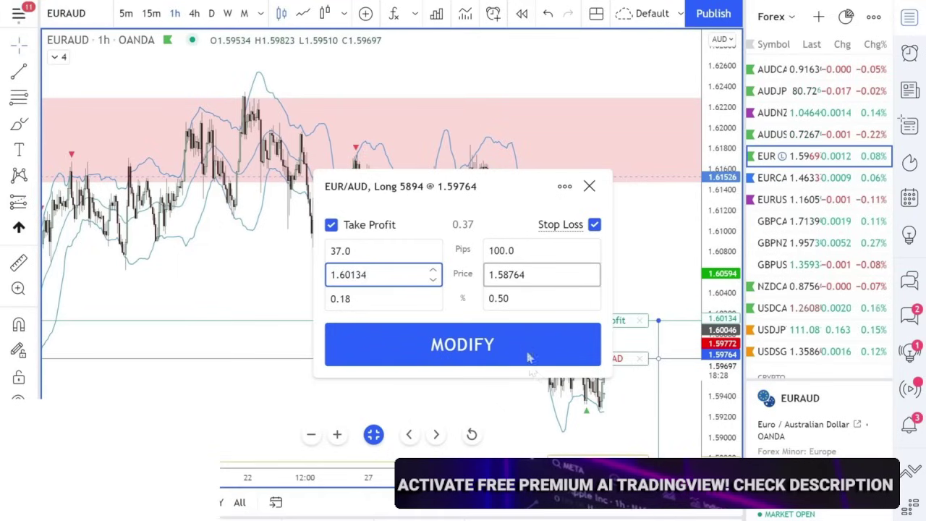
{"action": "left_click", "coordinate": [527, 299]}
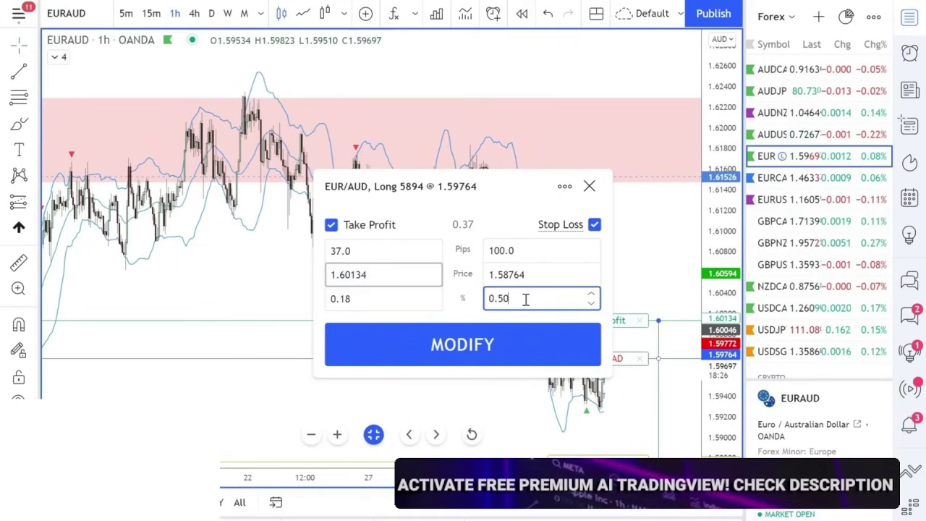
{"action": "left_click", "coordinate": [392, 299]}
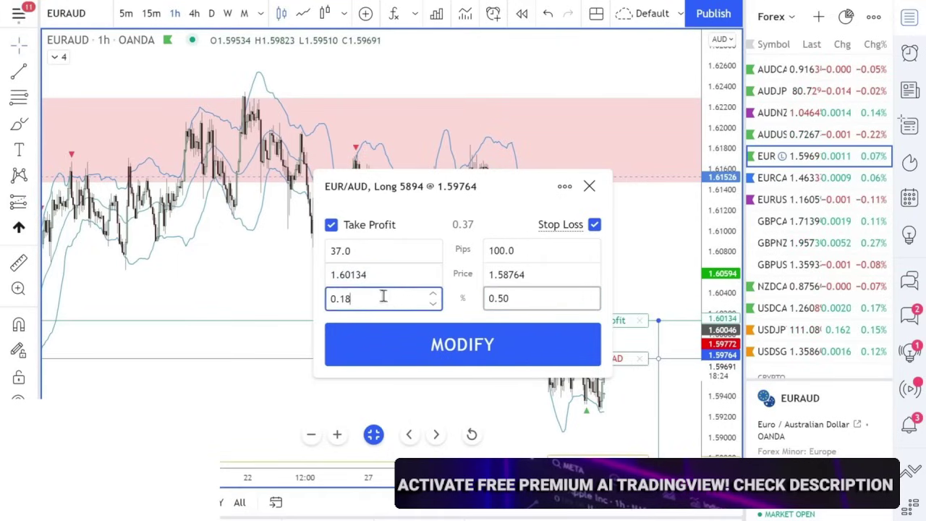
{"action": "left_click", "coordinate": [589, 186]}
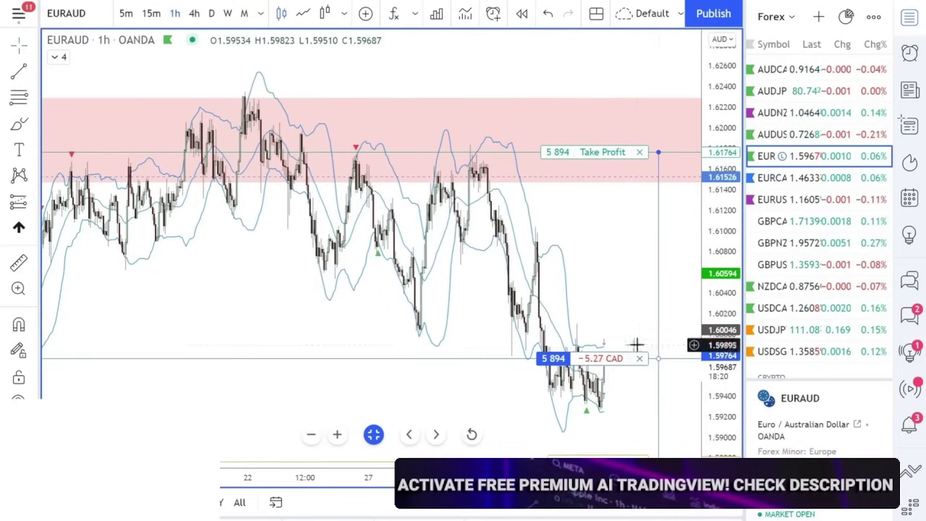
Close the entire remaining long EUR/AUD position from its line on the chart.
{"action": "left_click", "coordinate": [640, 359]}
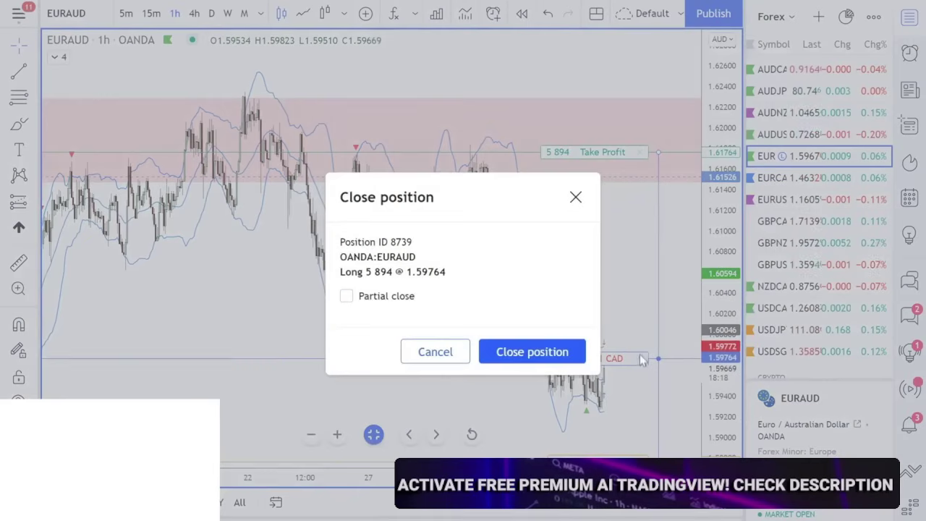
{"action": "left_click", "coordinate": [531, 355]}
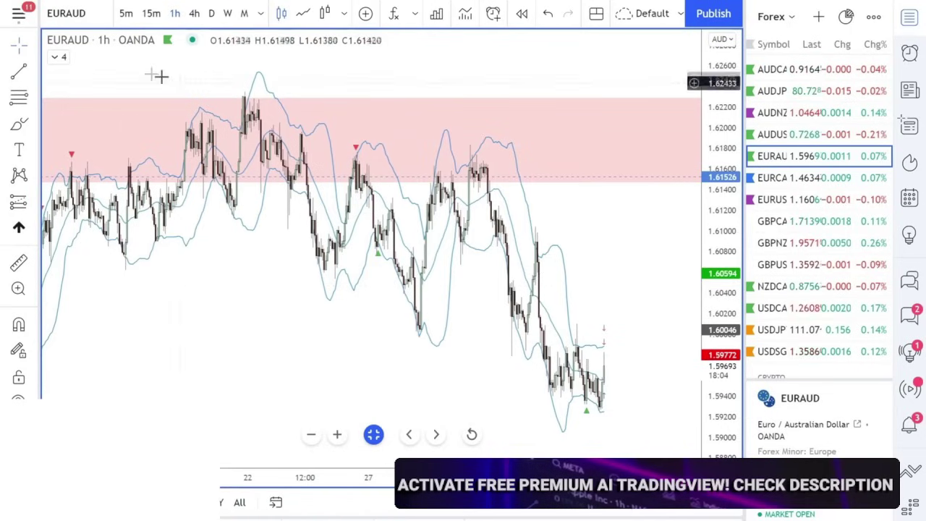
Expand the chart's indicator legend and display the RSITF [DTT] strategy with its Strategy Tester overview.
{"action": "left_click", "coordinate": [58, 58]}
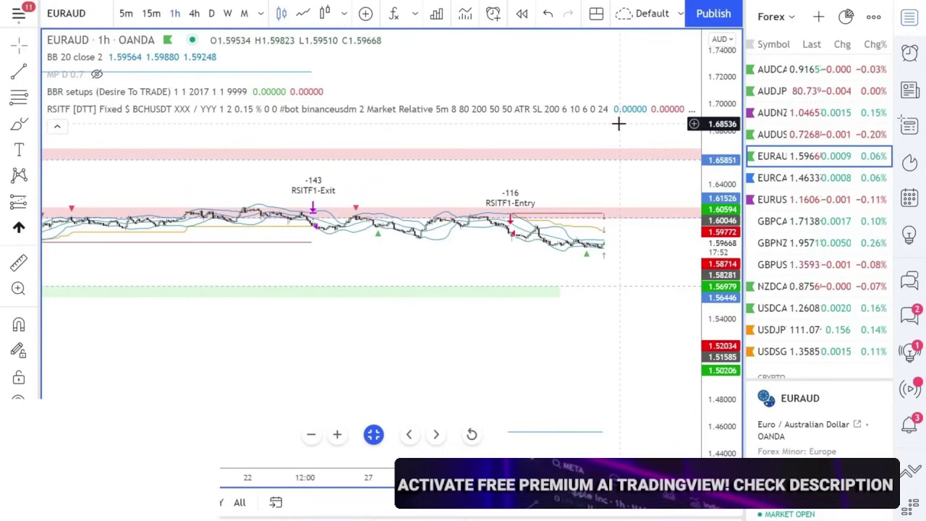
{"action": "right_click", "coordinate": [627, 418]}
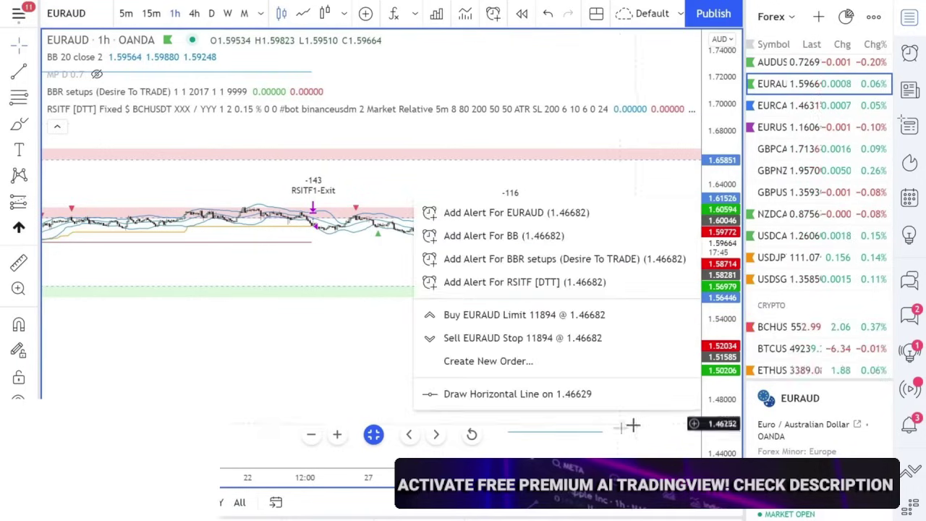
{"action": "key", "text": "Escape"}
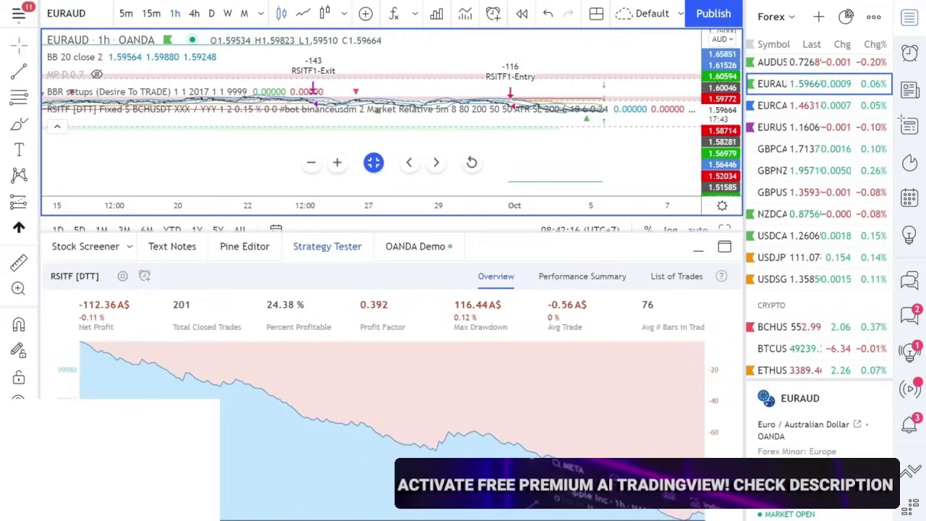
Run the RSITF [DTT] backtest on BCHUSD and BTCUSD from the watchlist, and enlarge the Strategy Tester area.
{"action": "left_click", "coordinate": [810, 328]}
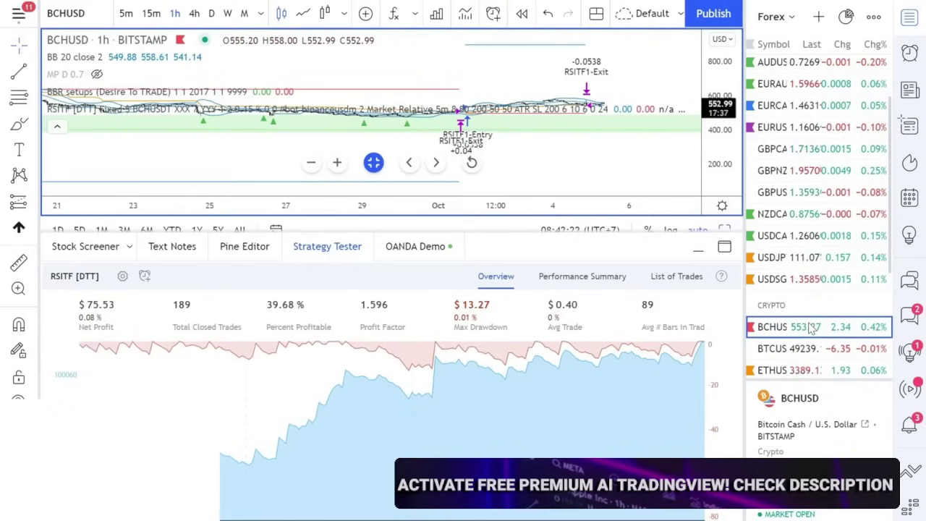
{"action": "left_click", "coordinate": [840, 349]}
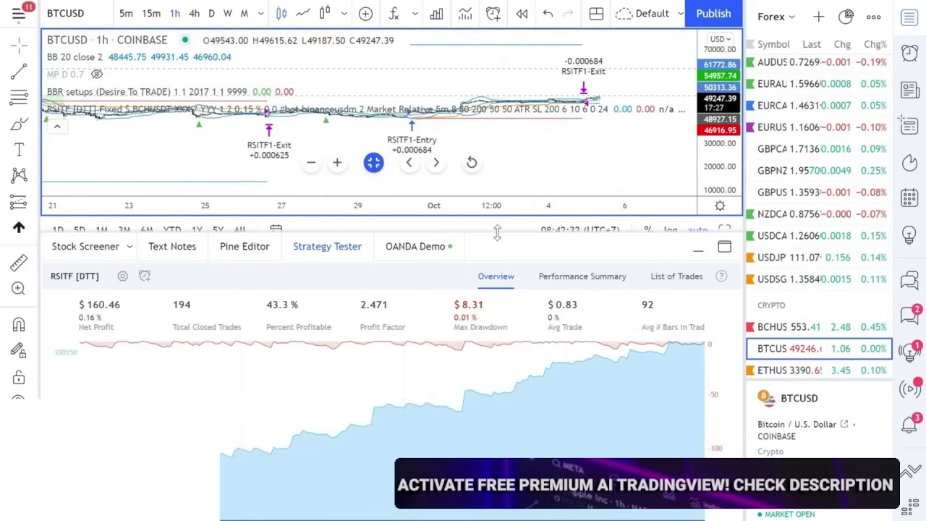
{"action": "left_click_drag", "start_coordinate": [497, 231], "coordinate": [506, 131]}
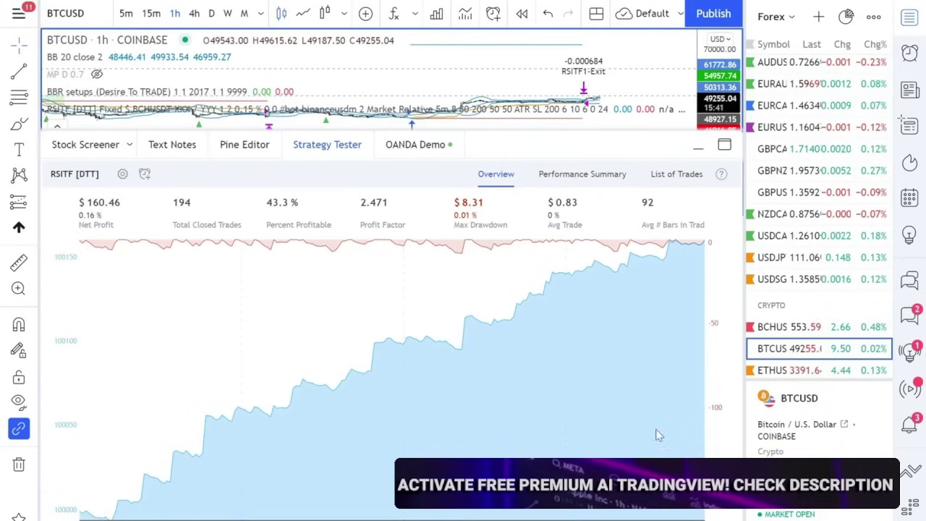
View the price ladder of COINBASE:BTCUSD beside the chart and close it again.
{"action": "left_click", "coordinate": [909, 506]}
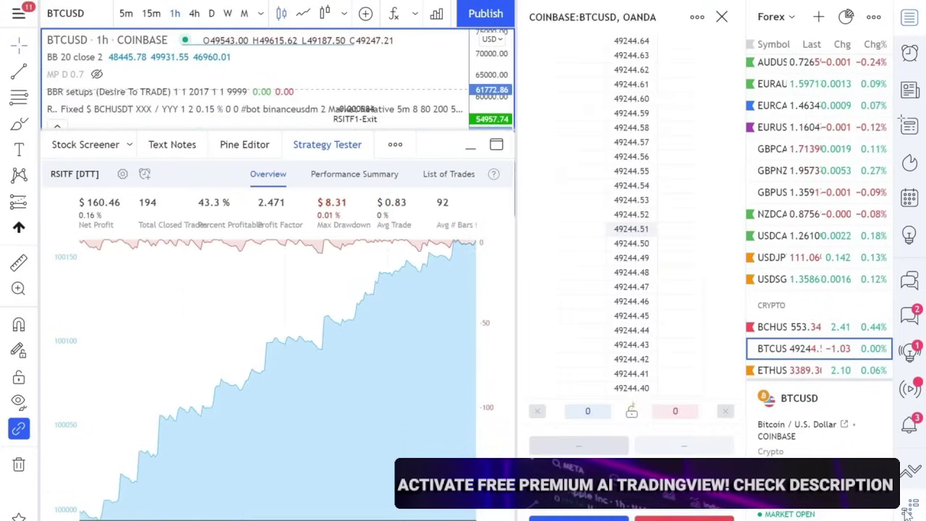
{"action": "left_click", "coordinate": [909, 507]}
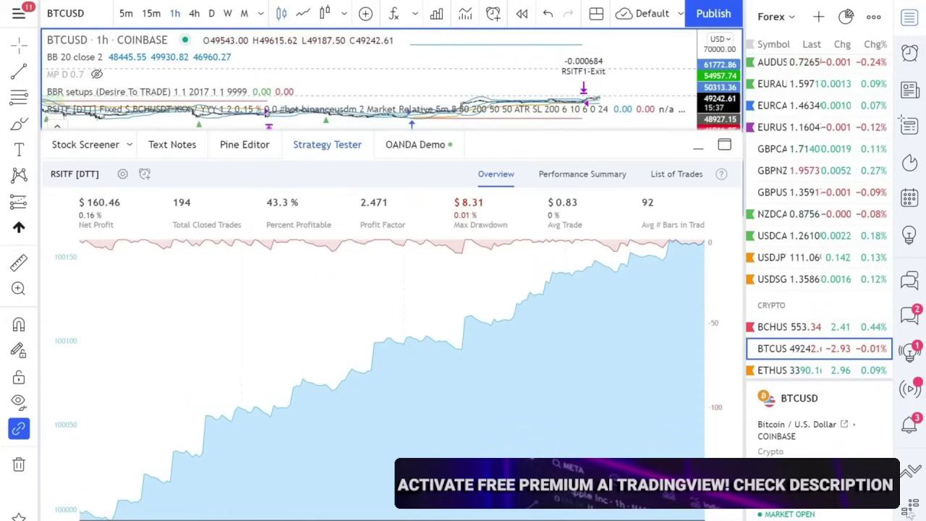